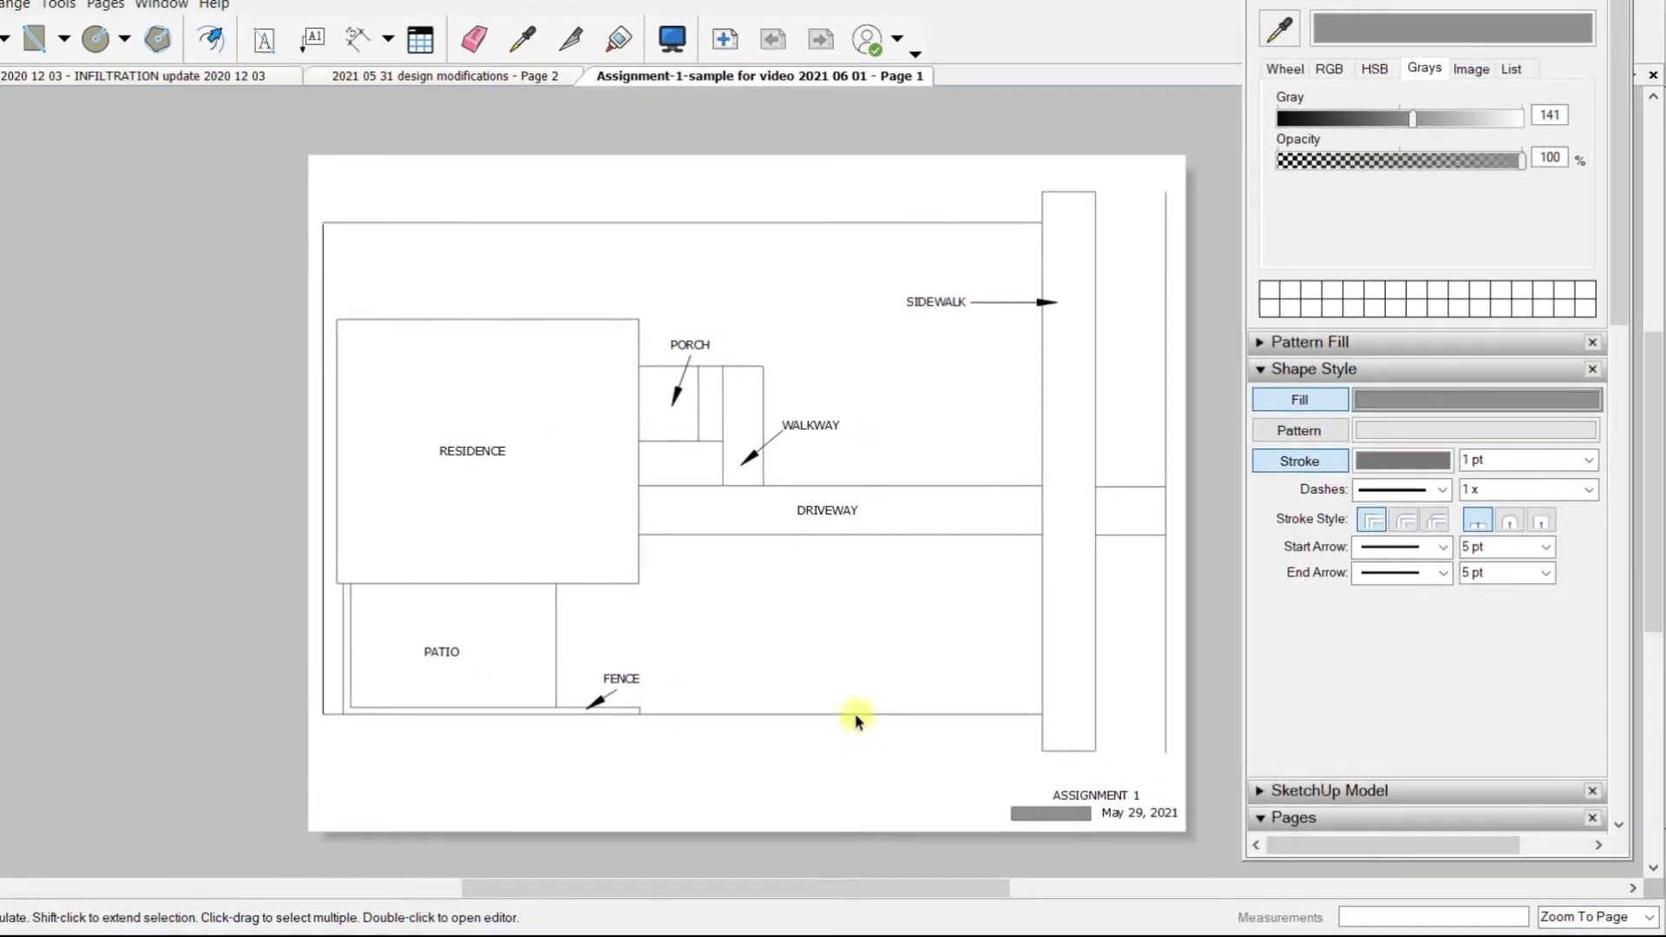
{"action": "left_click", "coordinate": [855, 713]}
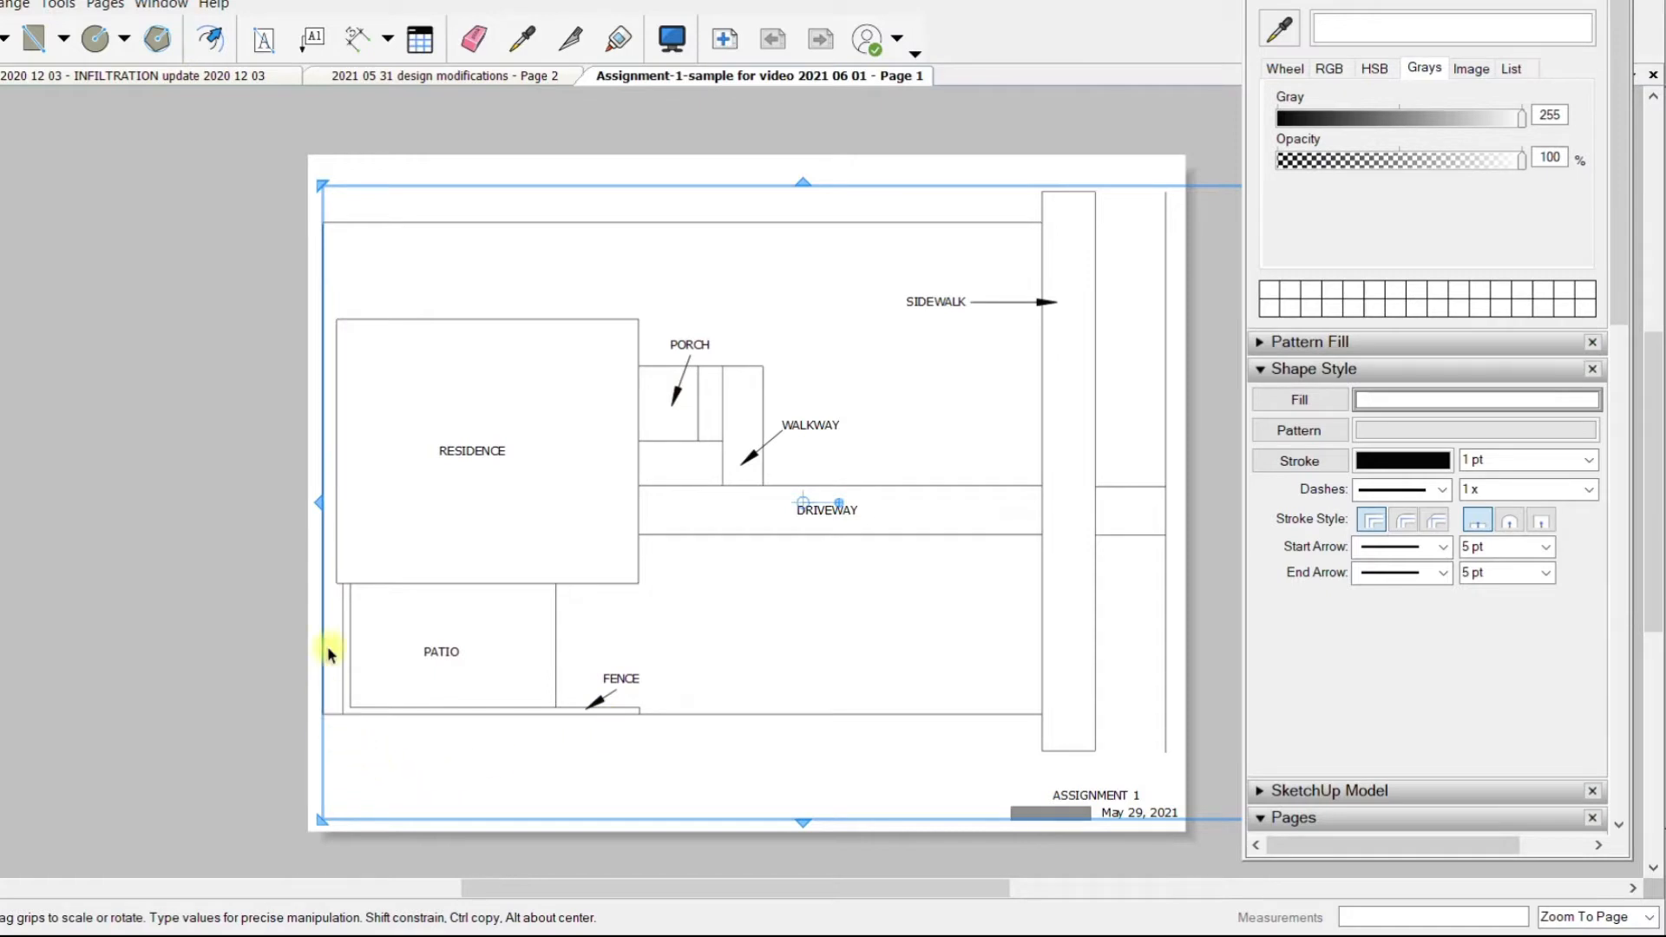
{"action": "left_click", "coordinate": [234, 414]}
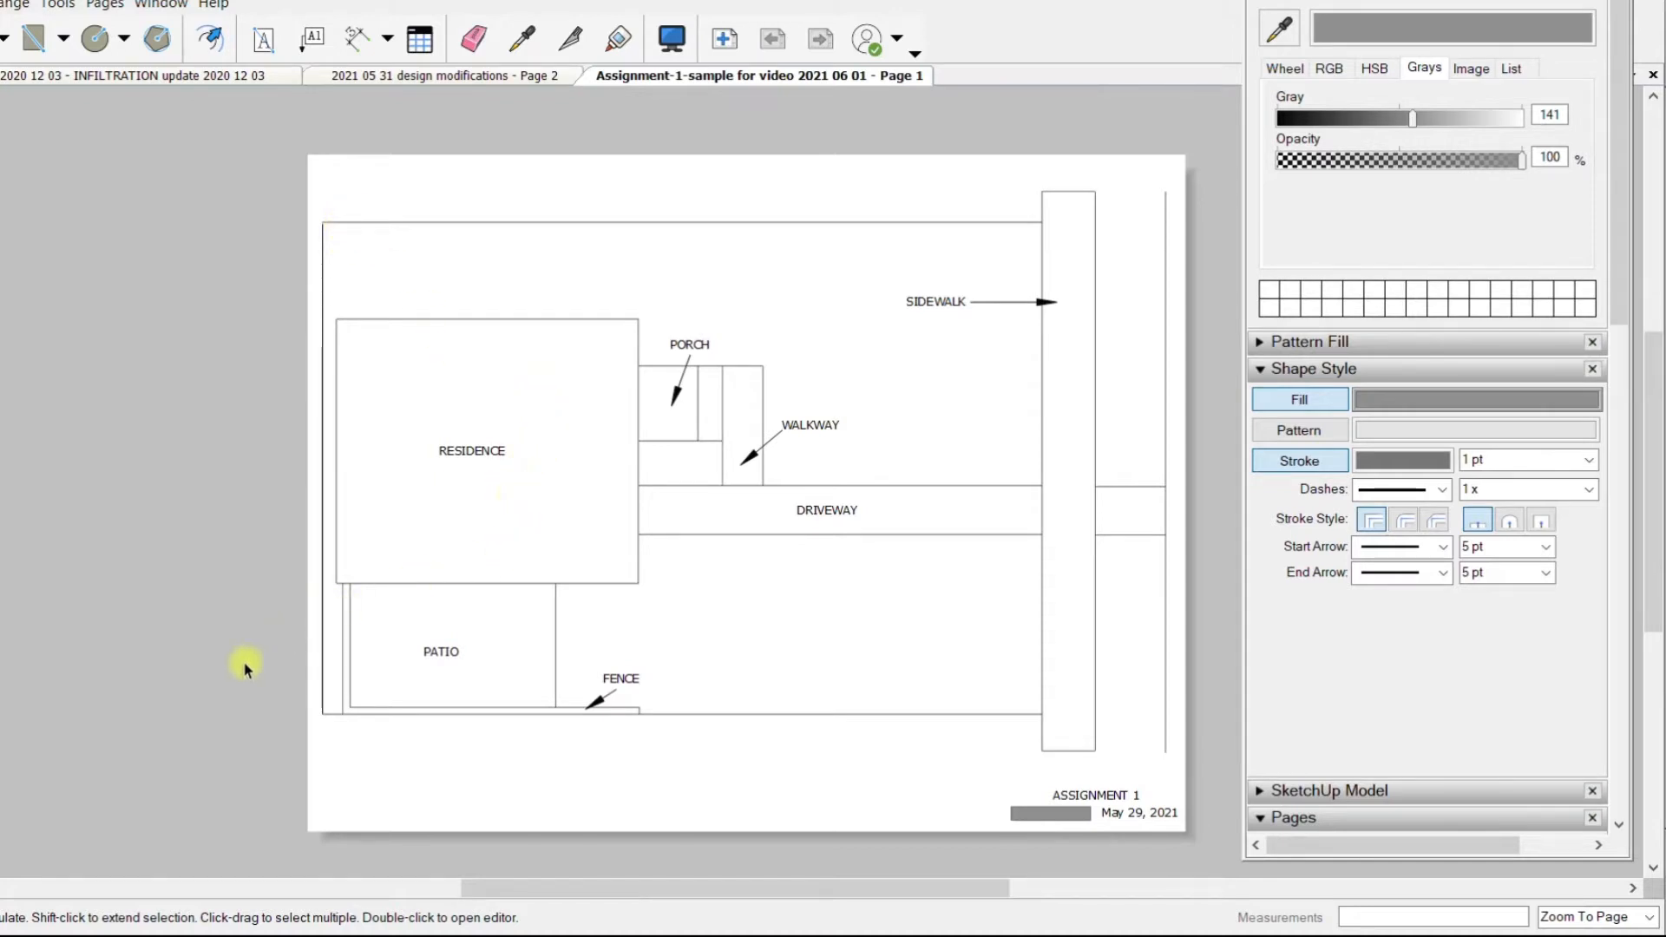
{"action": "left_click", "coordinate": [825, 536]}
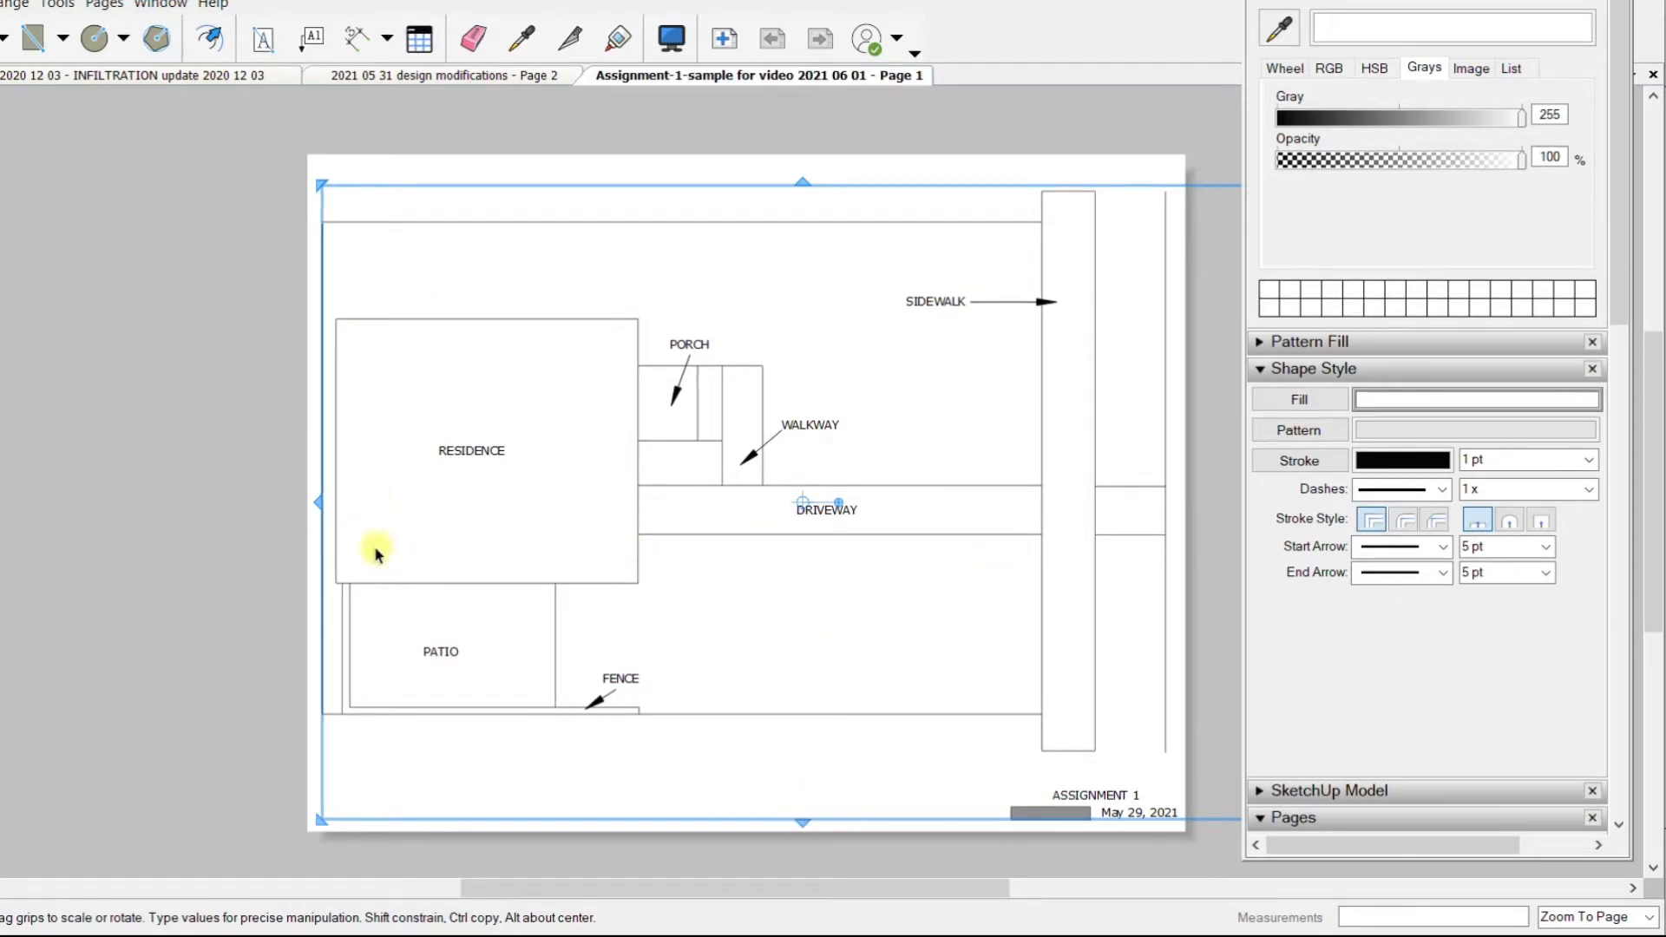
{"action": "left_click", "coordinate": [234, 521]}
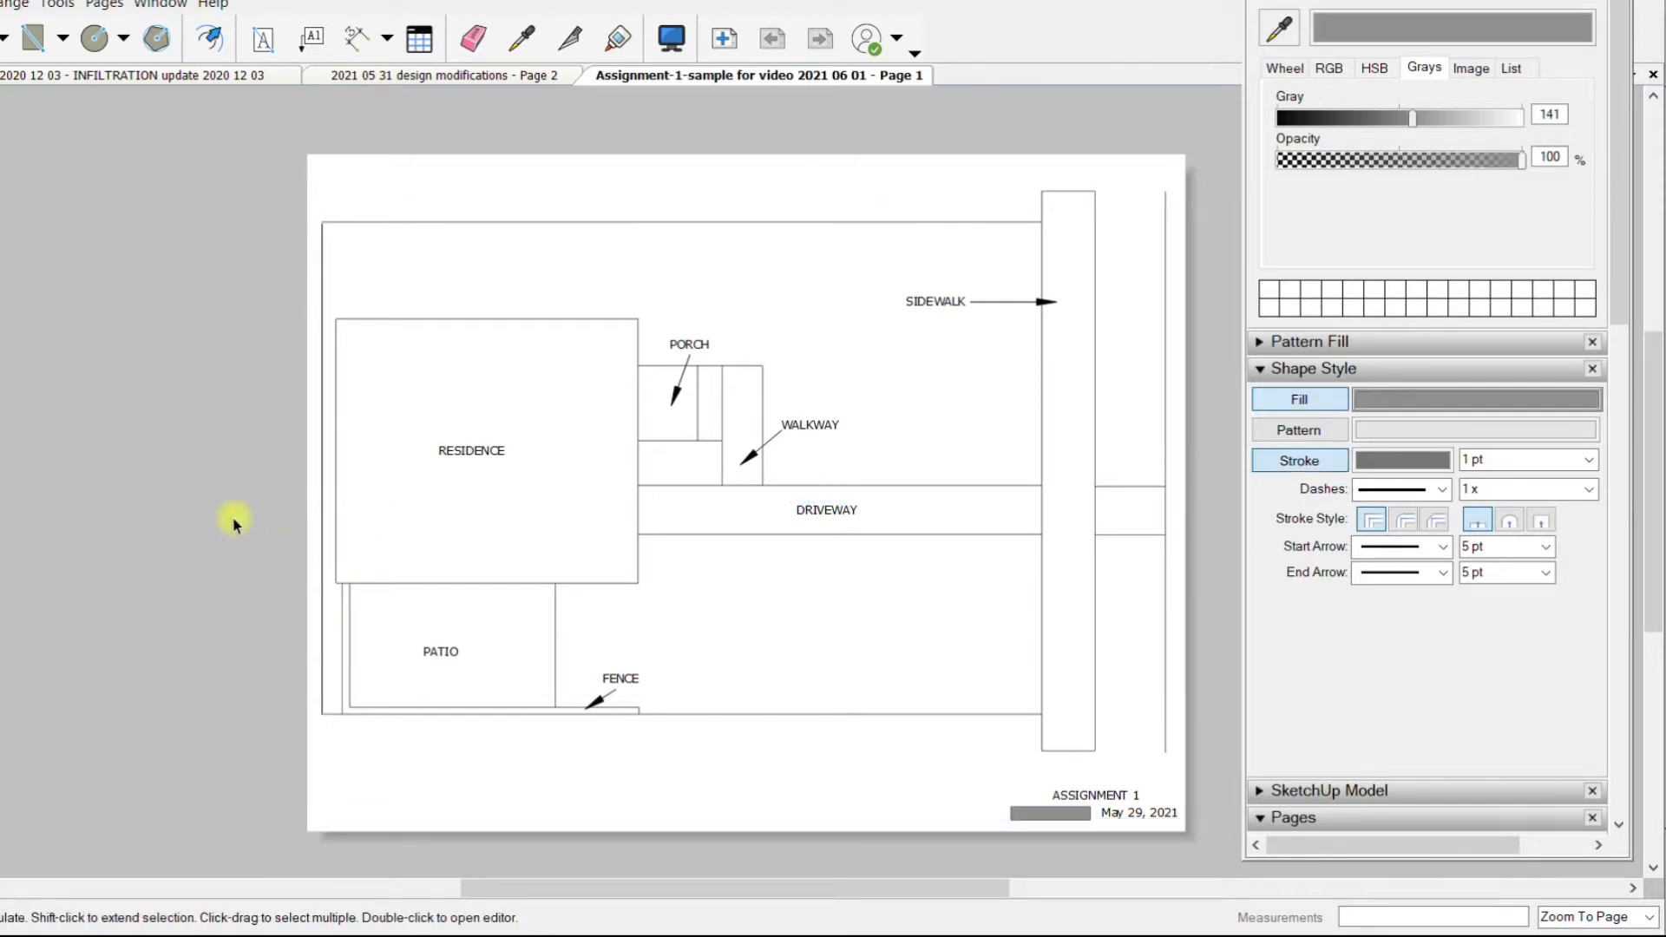
Delete the separate 0.5 pt vertical line drawn over the plan's left boundary.
{"action": "left_click", "coordinate": [323, 511]}
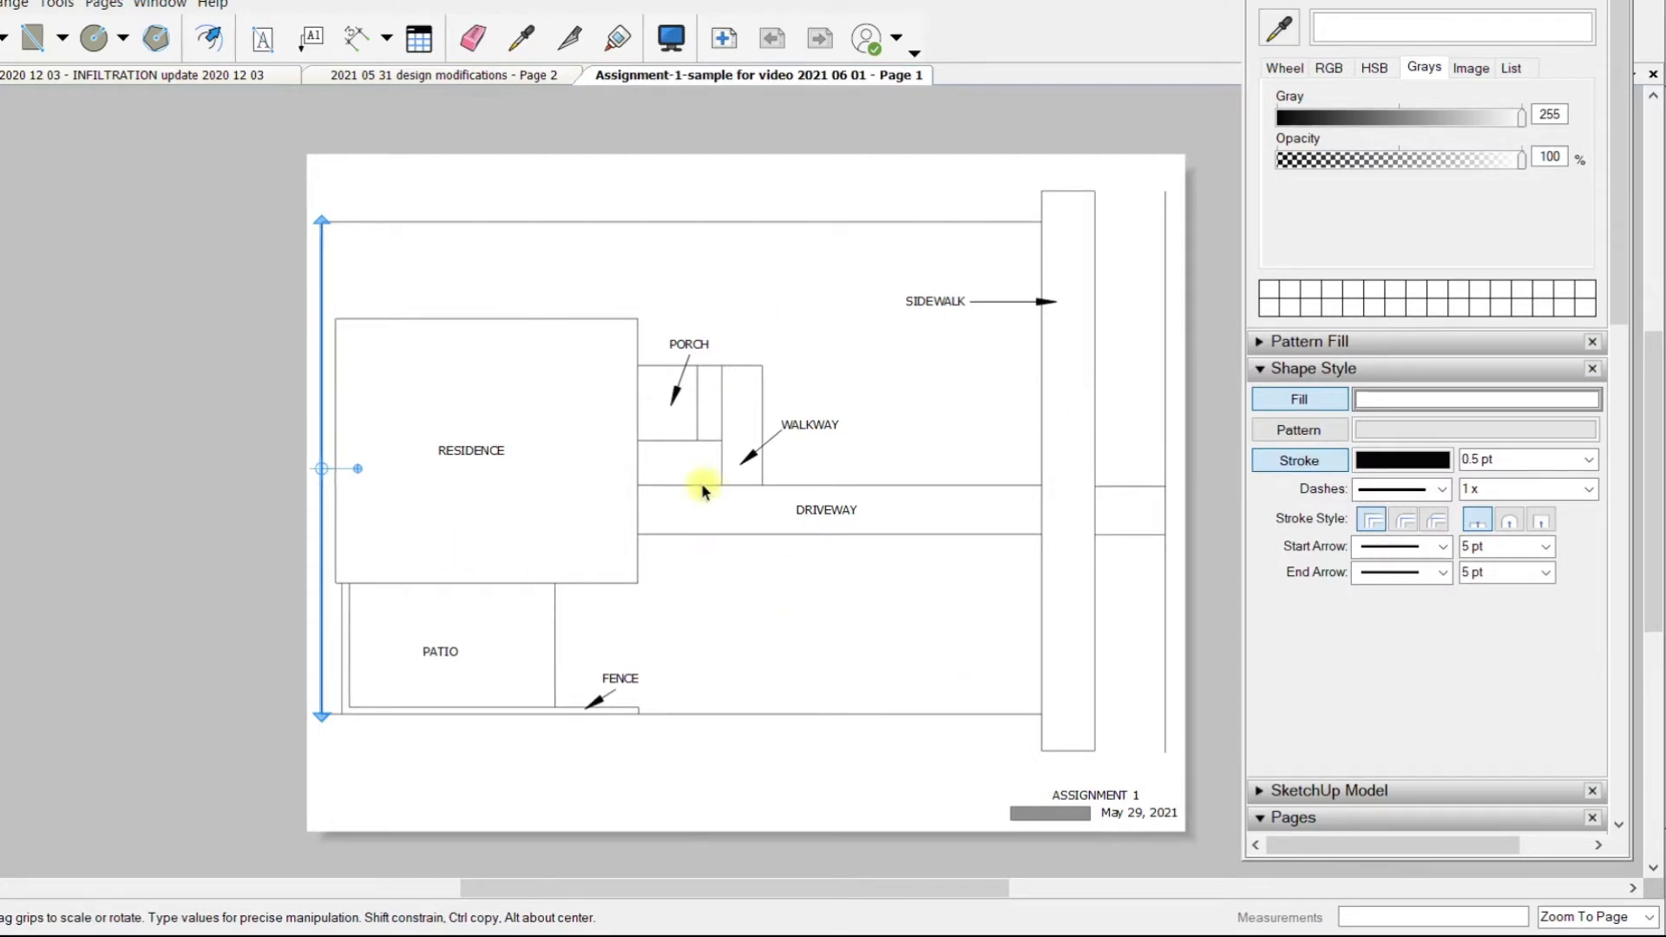
{"action": "key", "text": "Delete"}
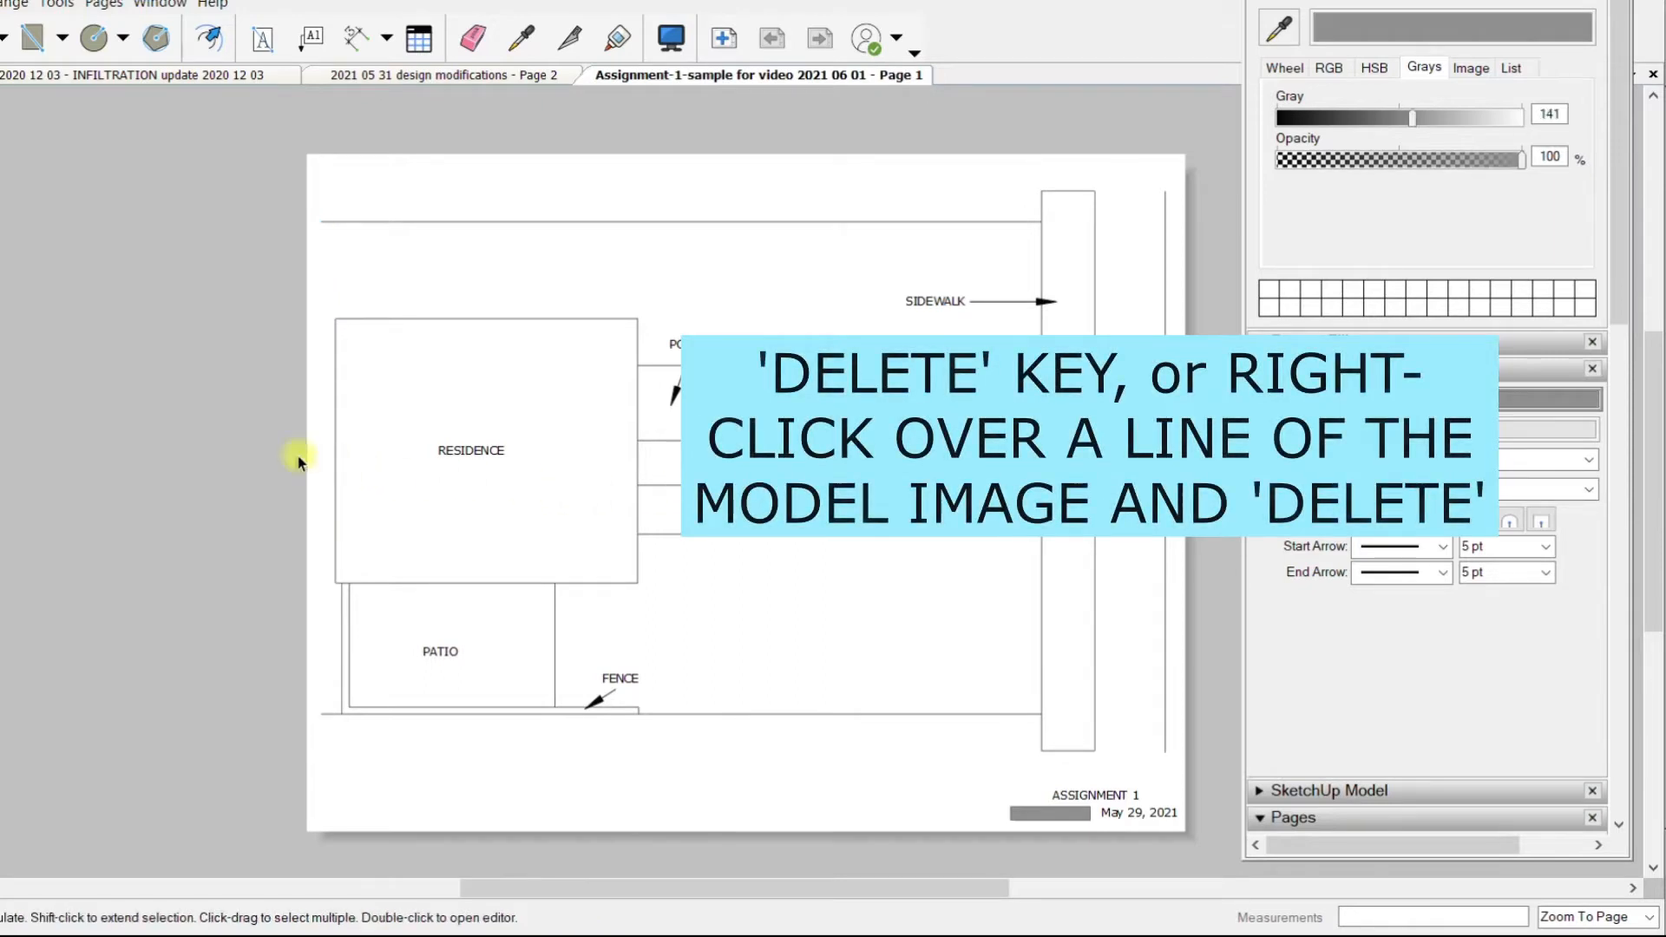
Select the plan's model viewport and shift it leftwards so it partly overhangs the page's left edge.
{"action": "left_click", "coordinate": [399, 319]}
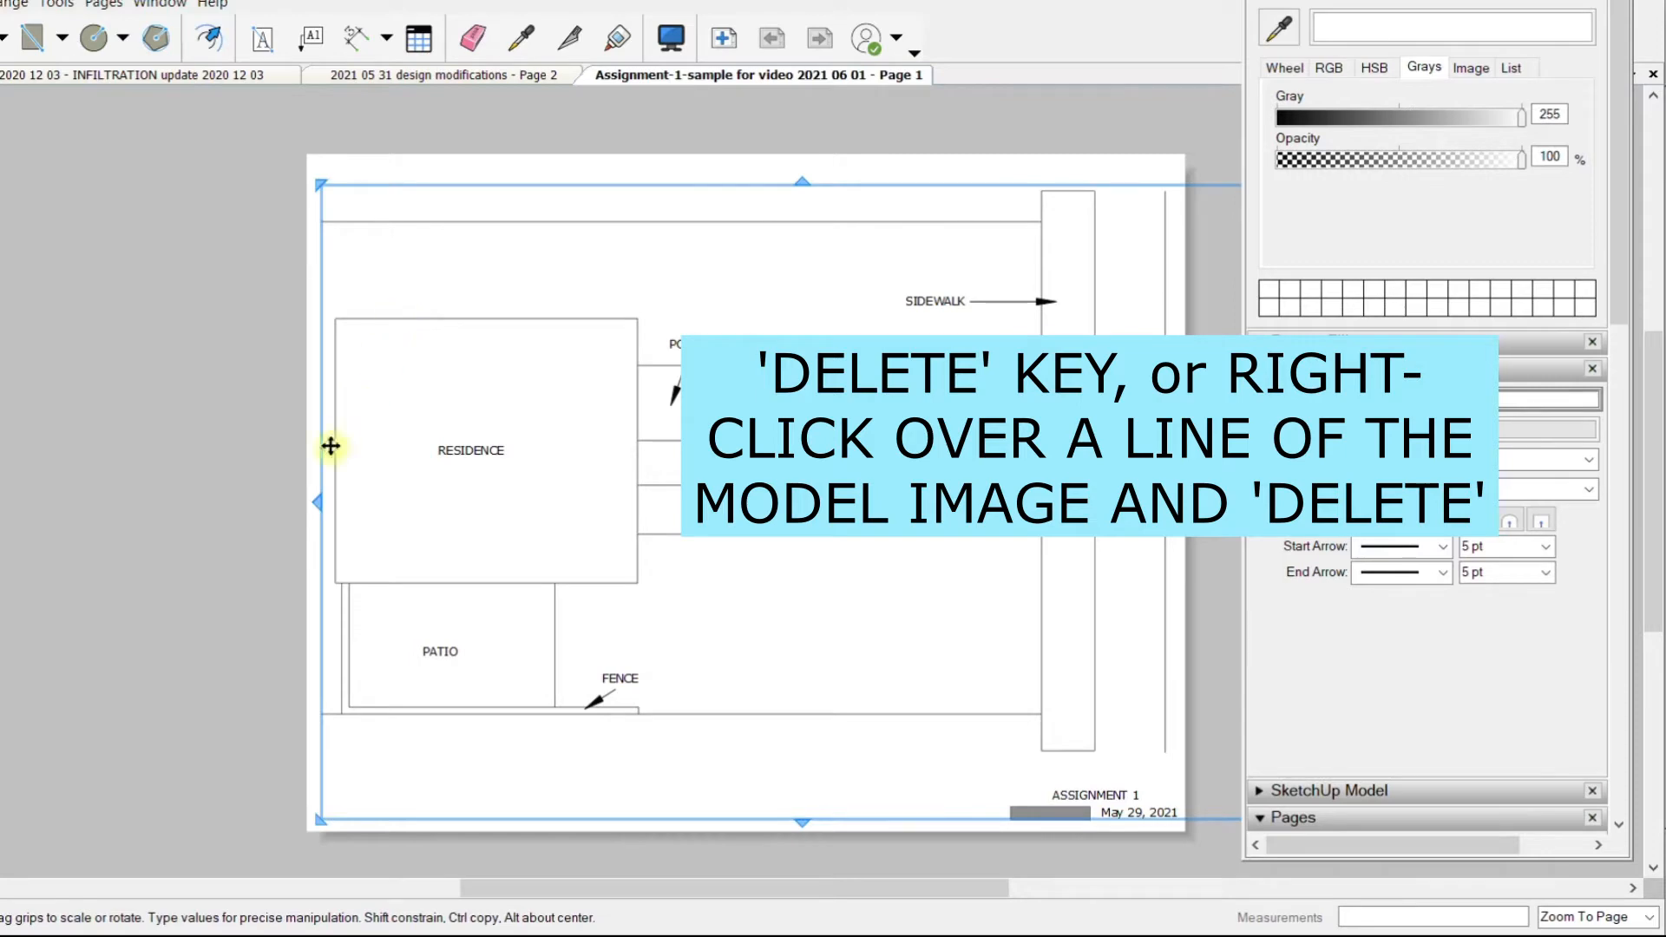
{"action": "left_click_drag", "start_coordinate": [314, 504], "coordinate": [32, 529]}
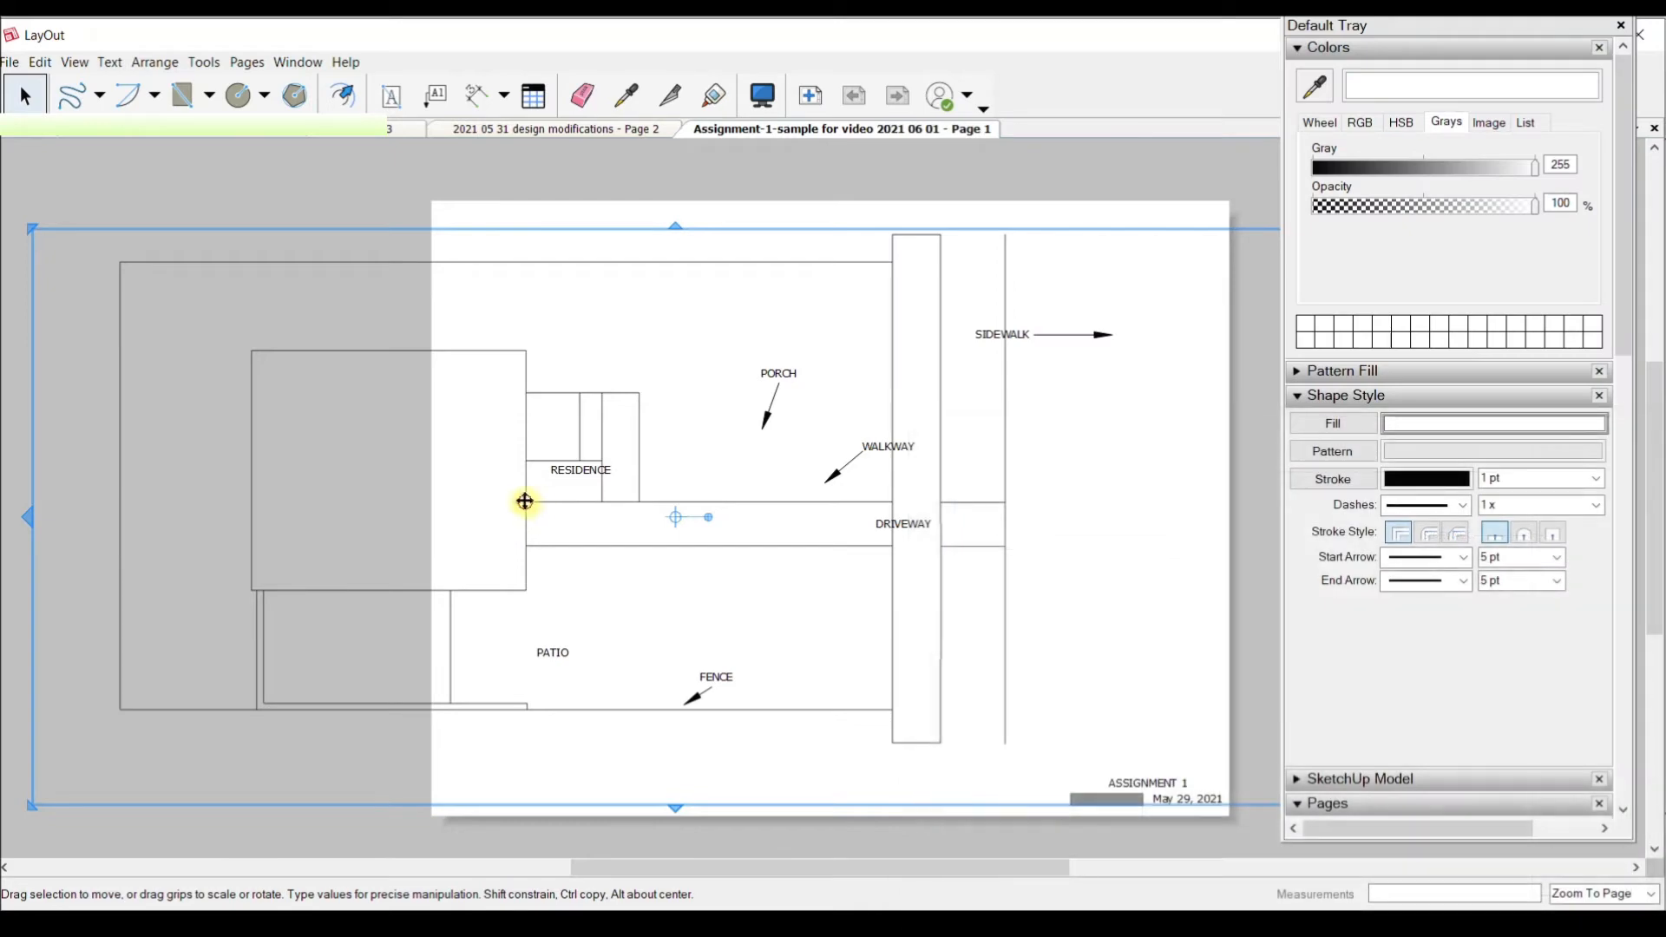
{"action": "left_click_drag", "start_coordinate": [525, 502], "coordinate": [671, 501]}
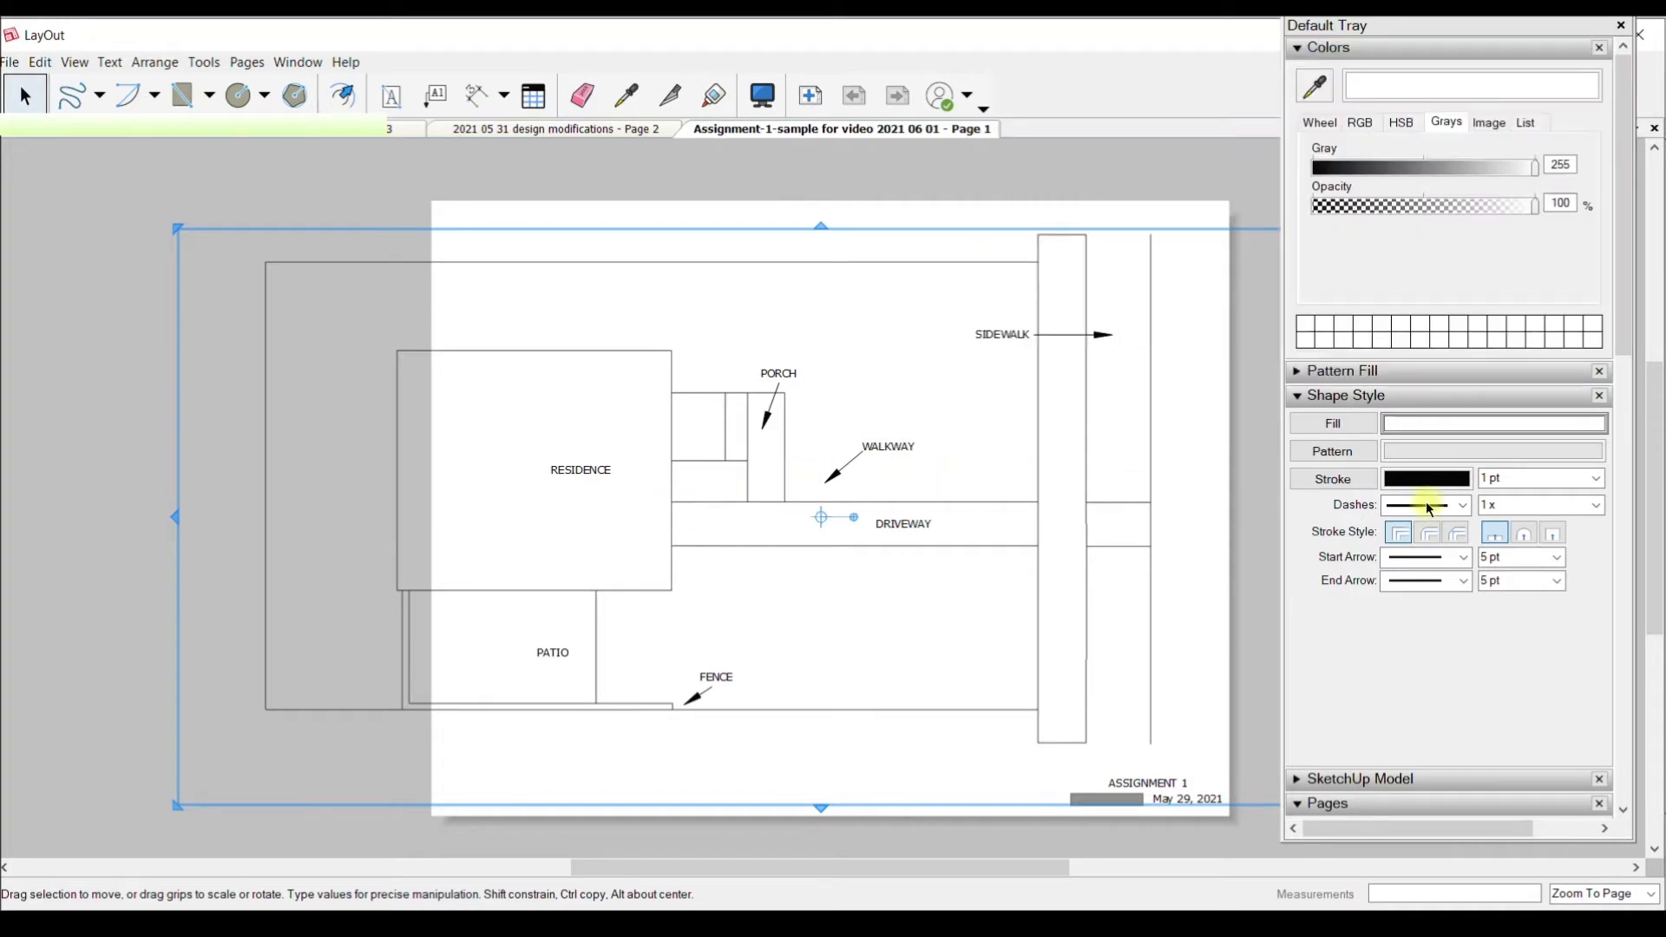
Show the SketchUp model settings and shrink the plan viewport from its upper-left corner to a scale of about 1:148.
{"action": "left_click_drag", "start_coordinate": [1627, 340], "coordinate": [1657, 516]}
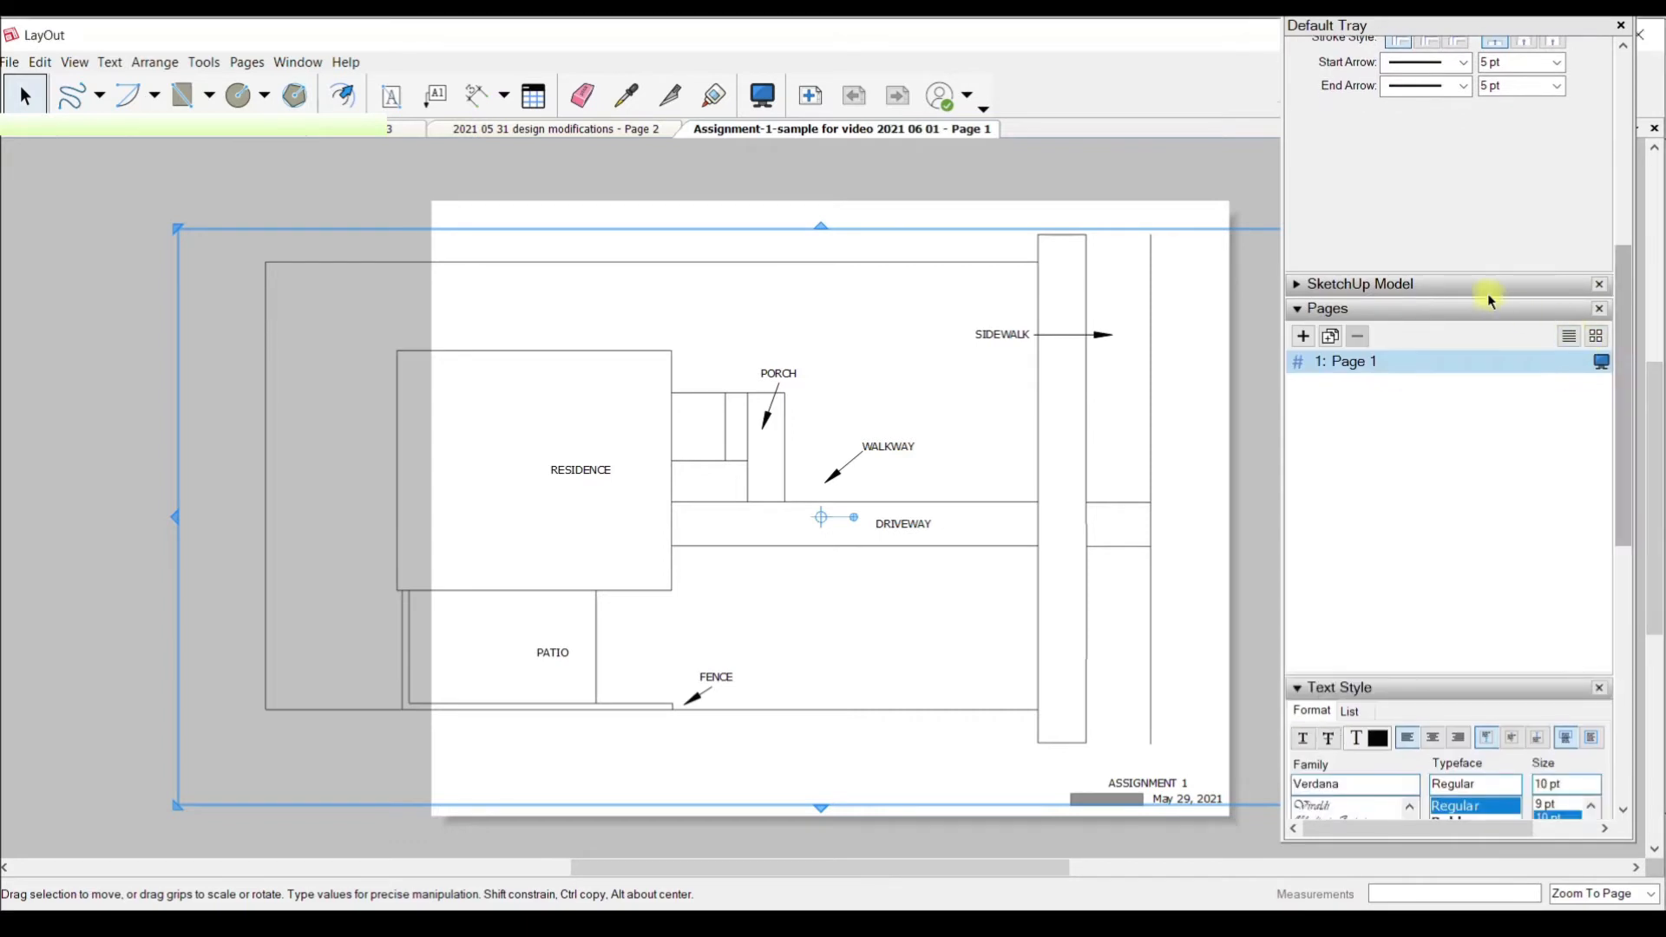
{"action": "left_click", "coordinate": [1476, 279]}
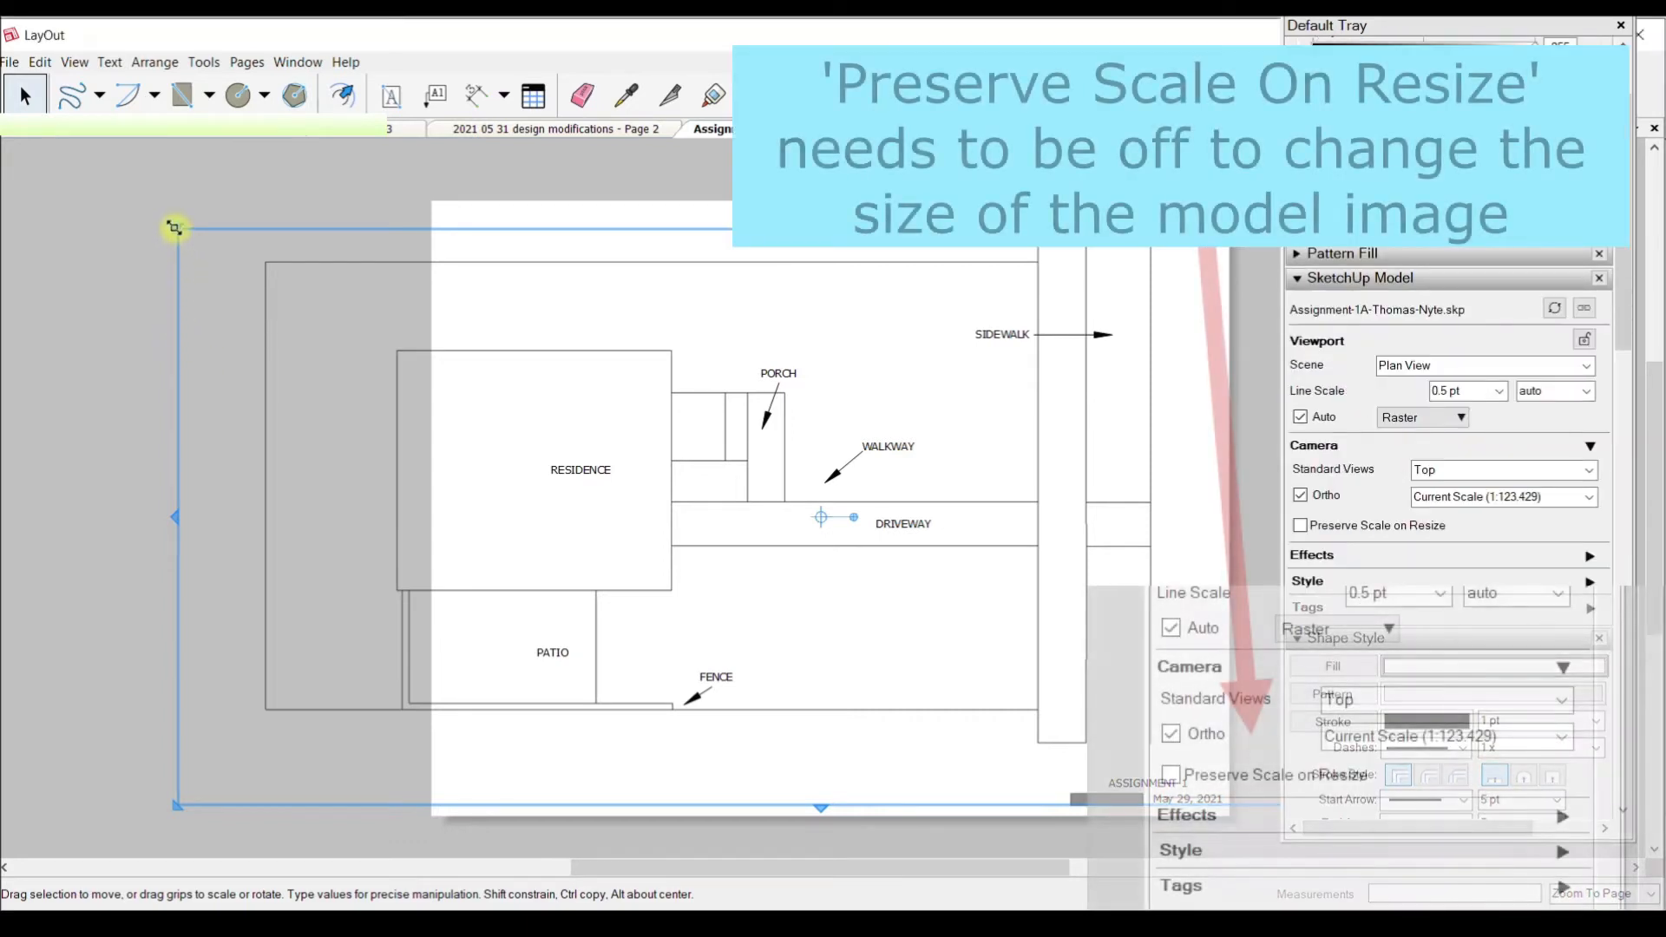
{"action": "left_click_drag", "start_coordinate": [186, 238], "coordinate": [321, 291]}
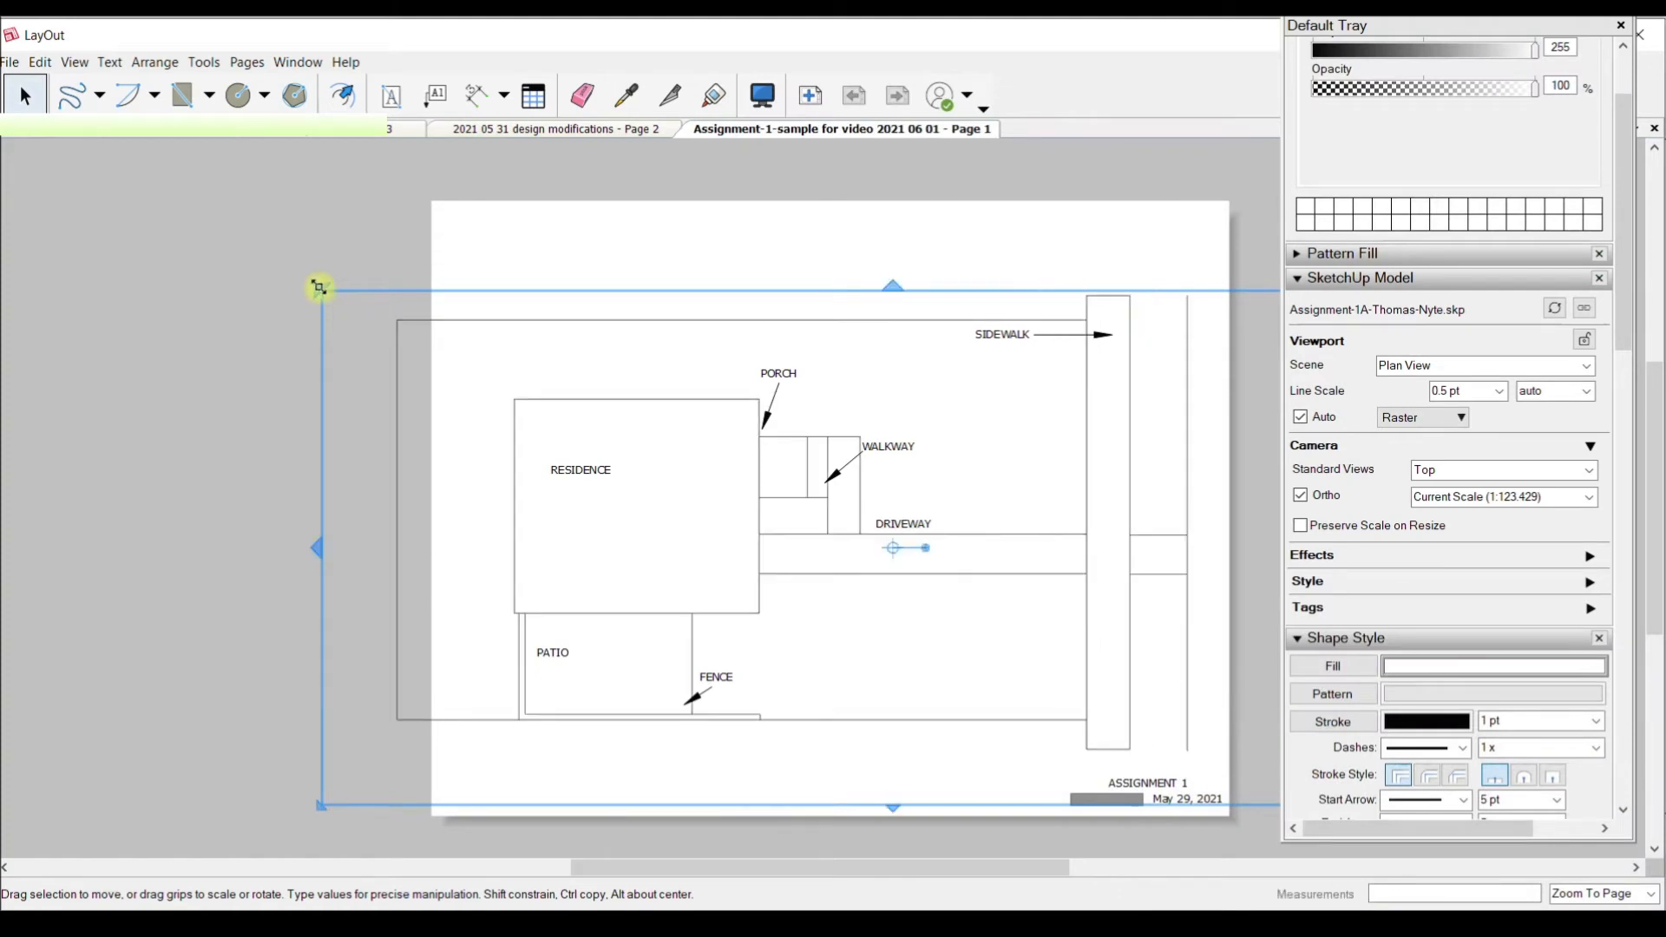
{"action": "left_click_drag", "start_coordinate": [321, 288], "coordinate": [403, 324]}
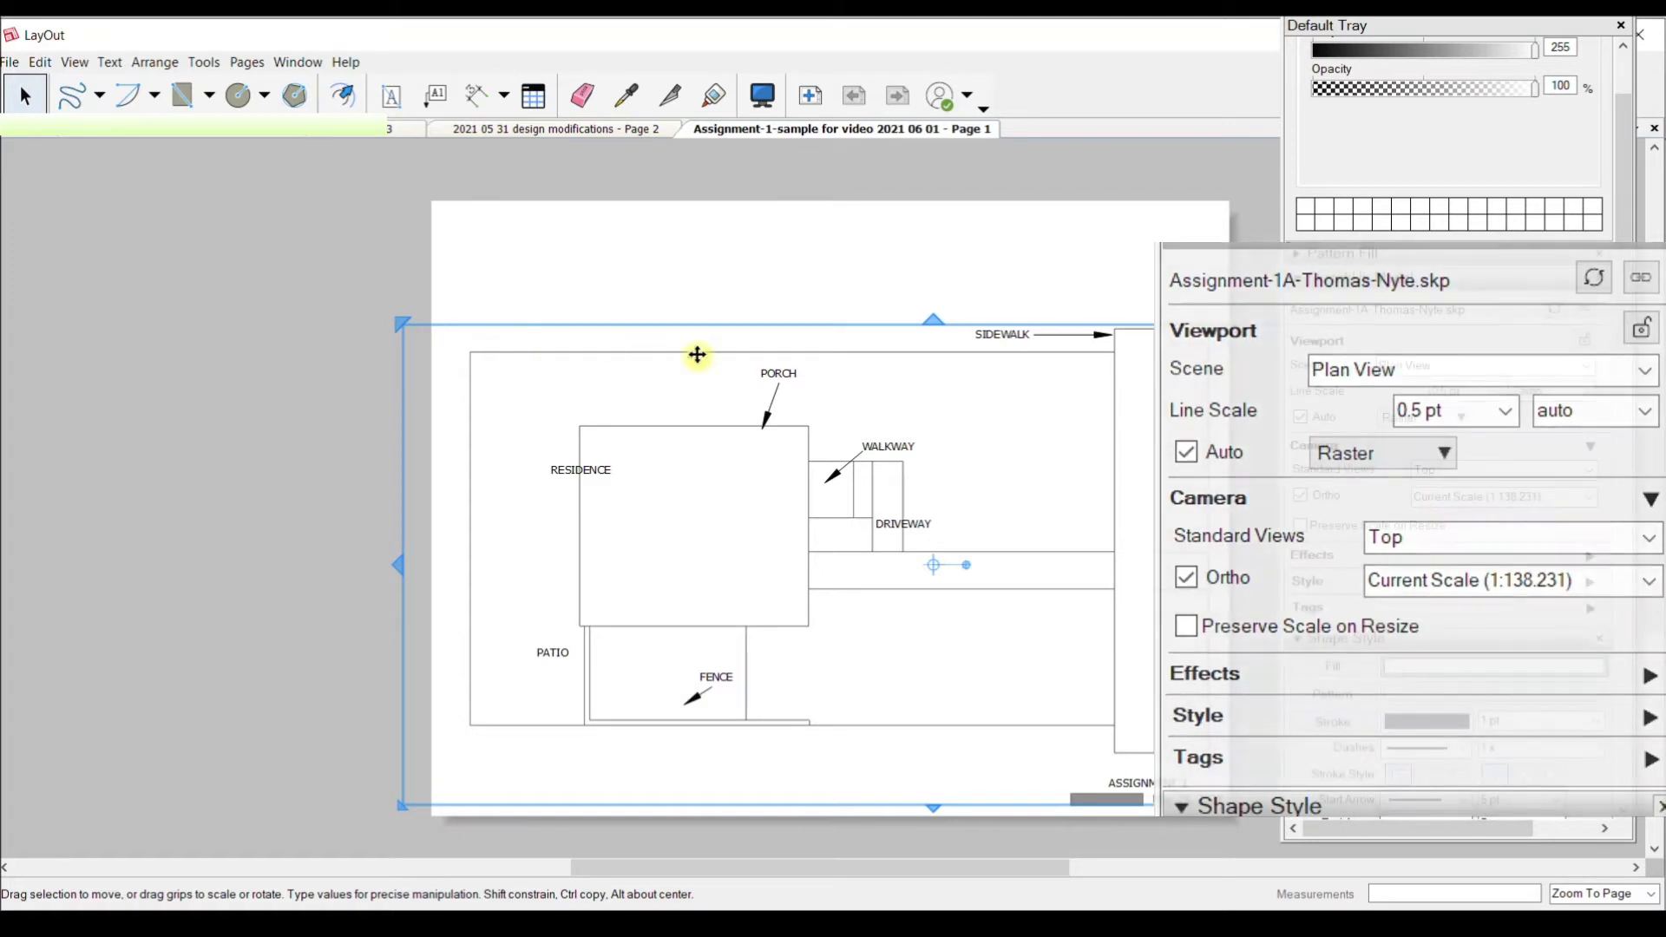
Move the resized plan viewport slightly up the page, clear of the title text, and deselect it.
{"action": "left_click_drag", "start_coordinate": [808, 462], "coordinate": [806, 430]}
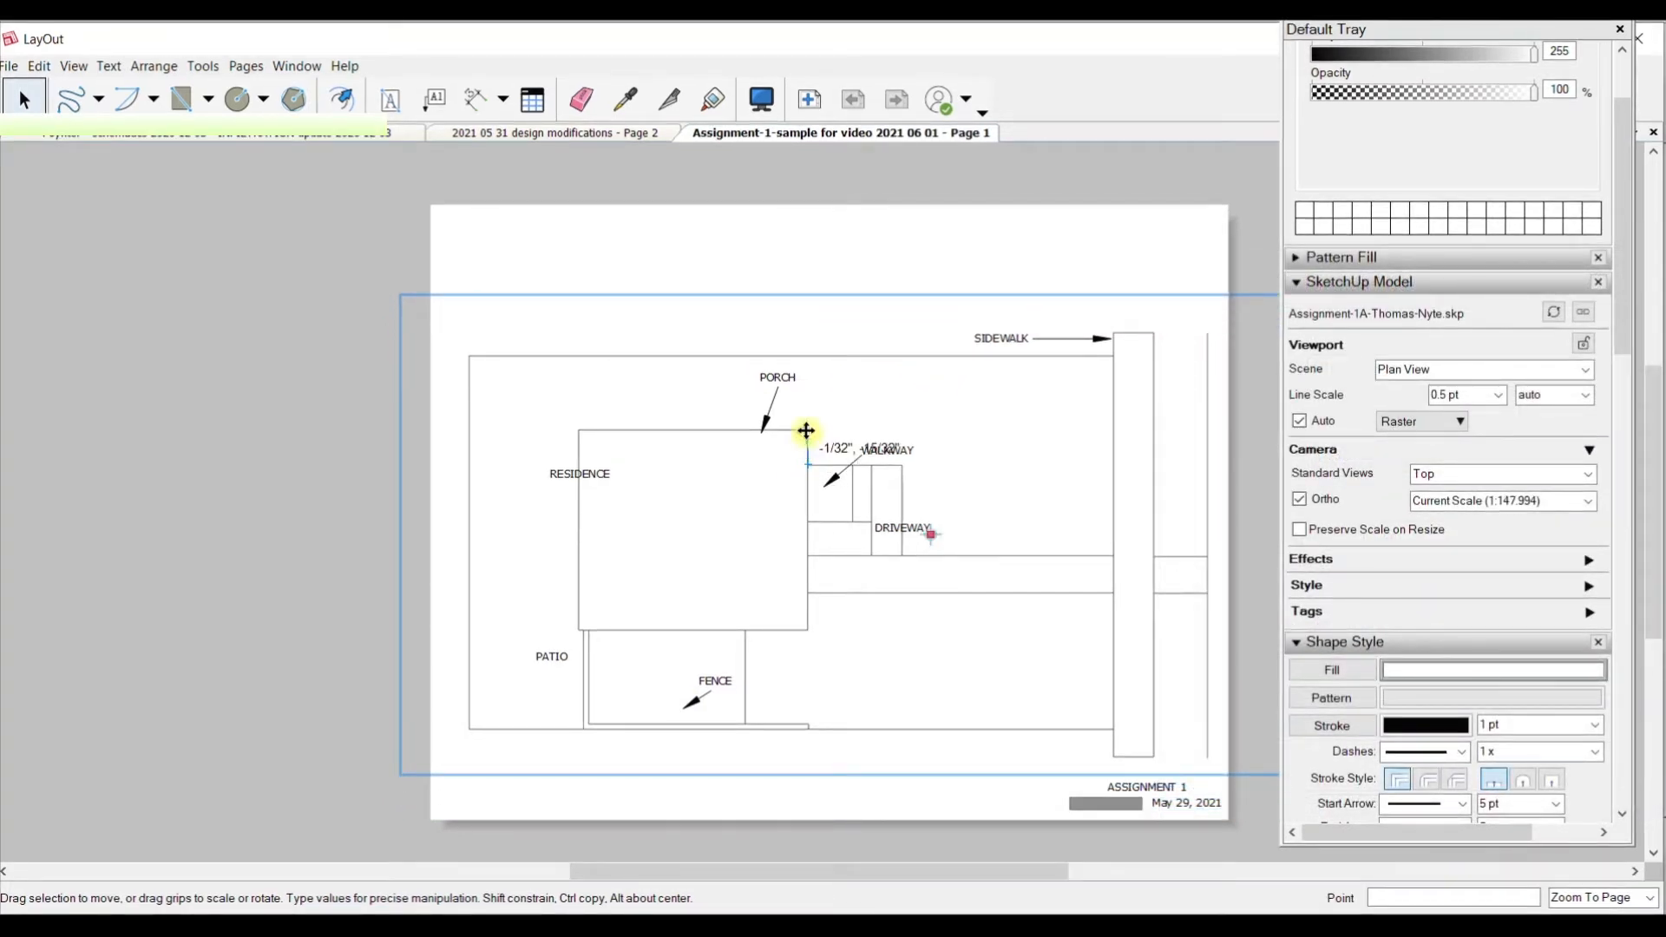
{"action": "left_click_drag", "start_coordinate": [806, 429], "coordinate": [806, 429]}
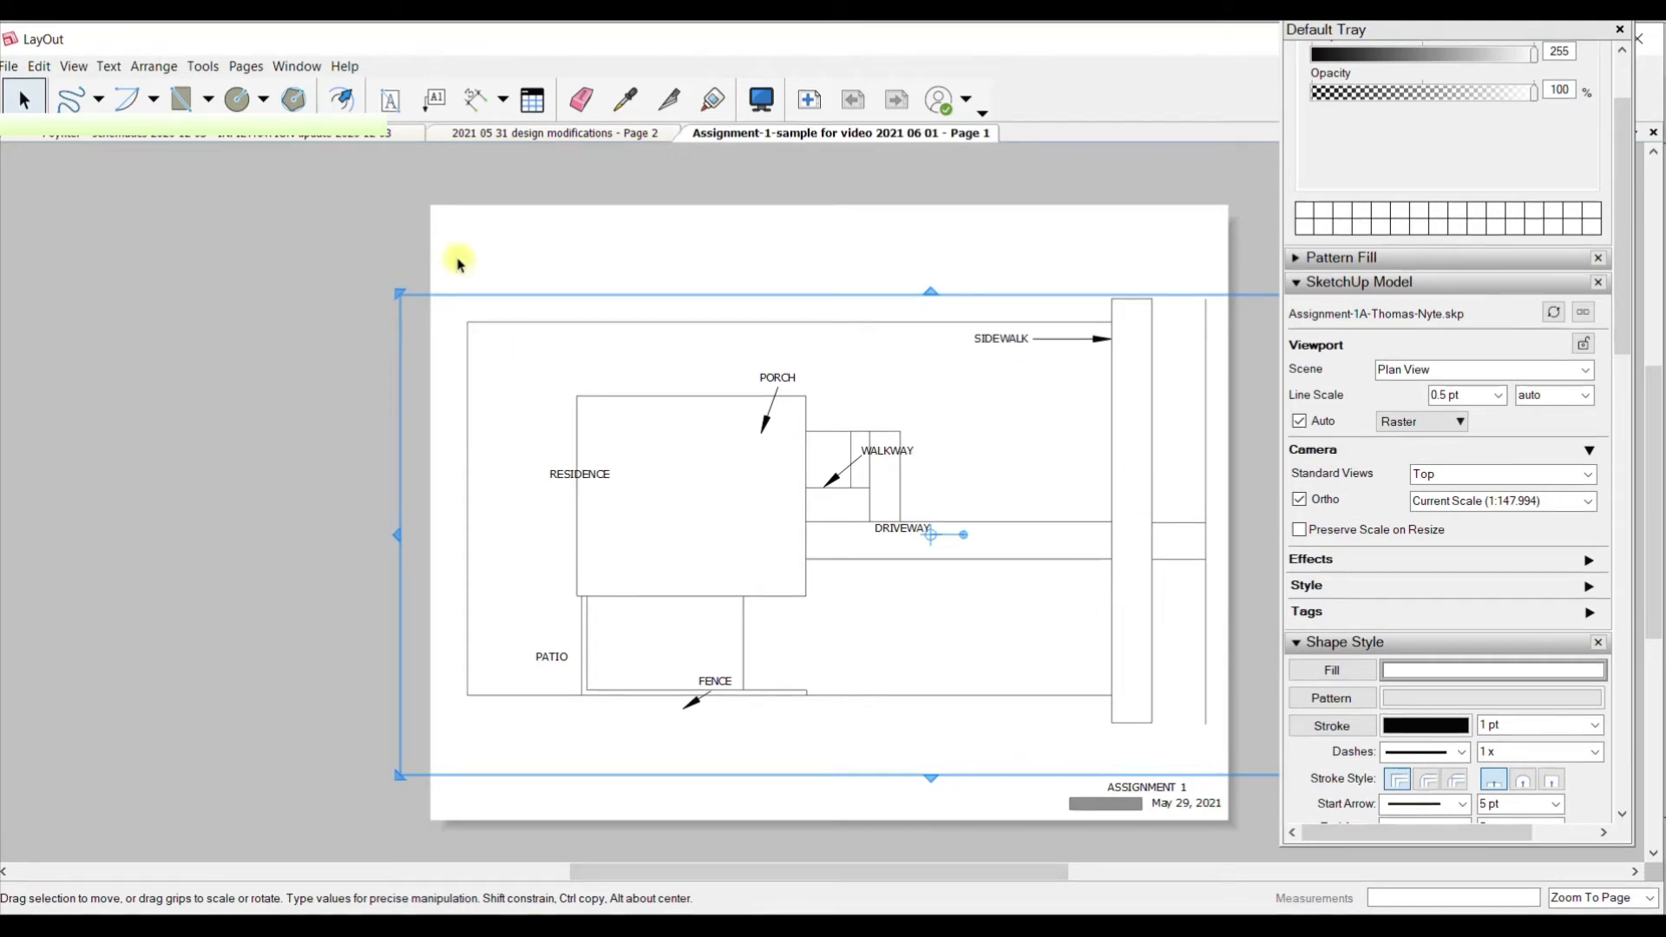
{"action": "left_click", "coordinate": [375, 284]}
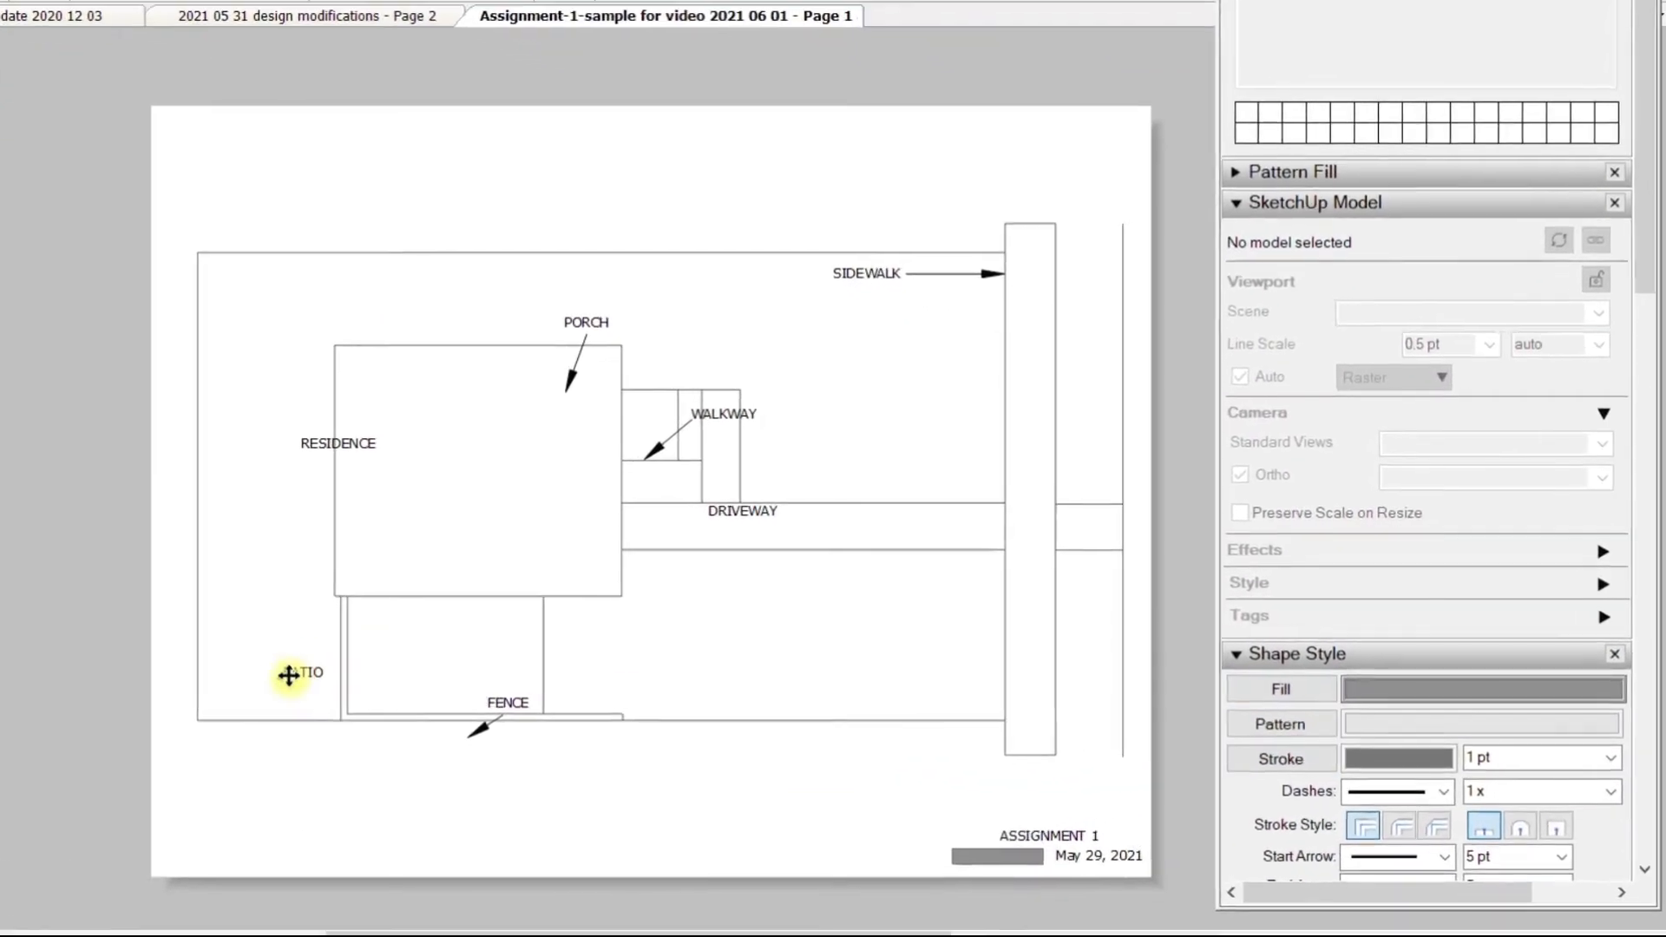
Move the PATIO text inside the patio outline and the RESIDENCE text to the middle of the residence.
{"action": "left_click", "coordinate": [289, 675]}
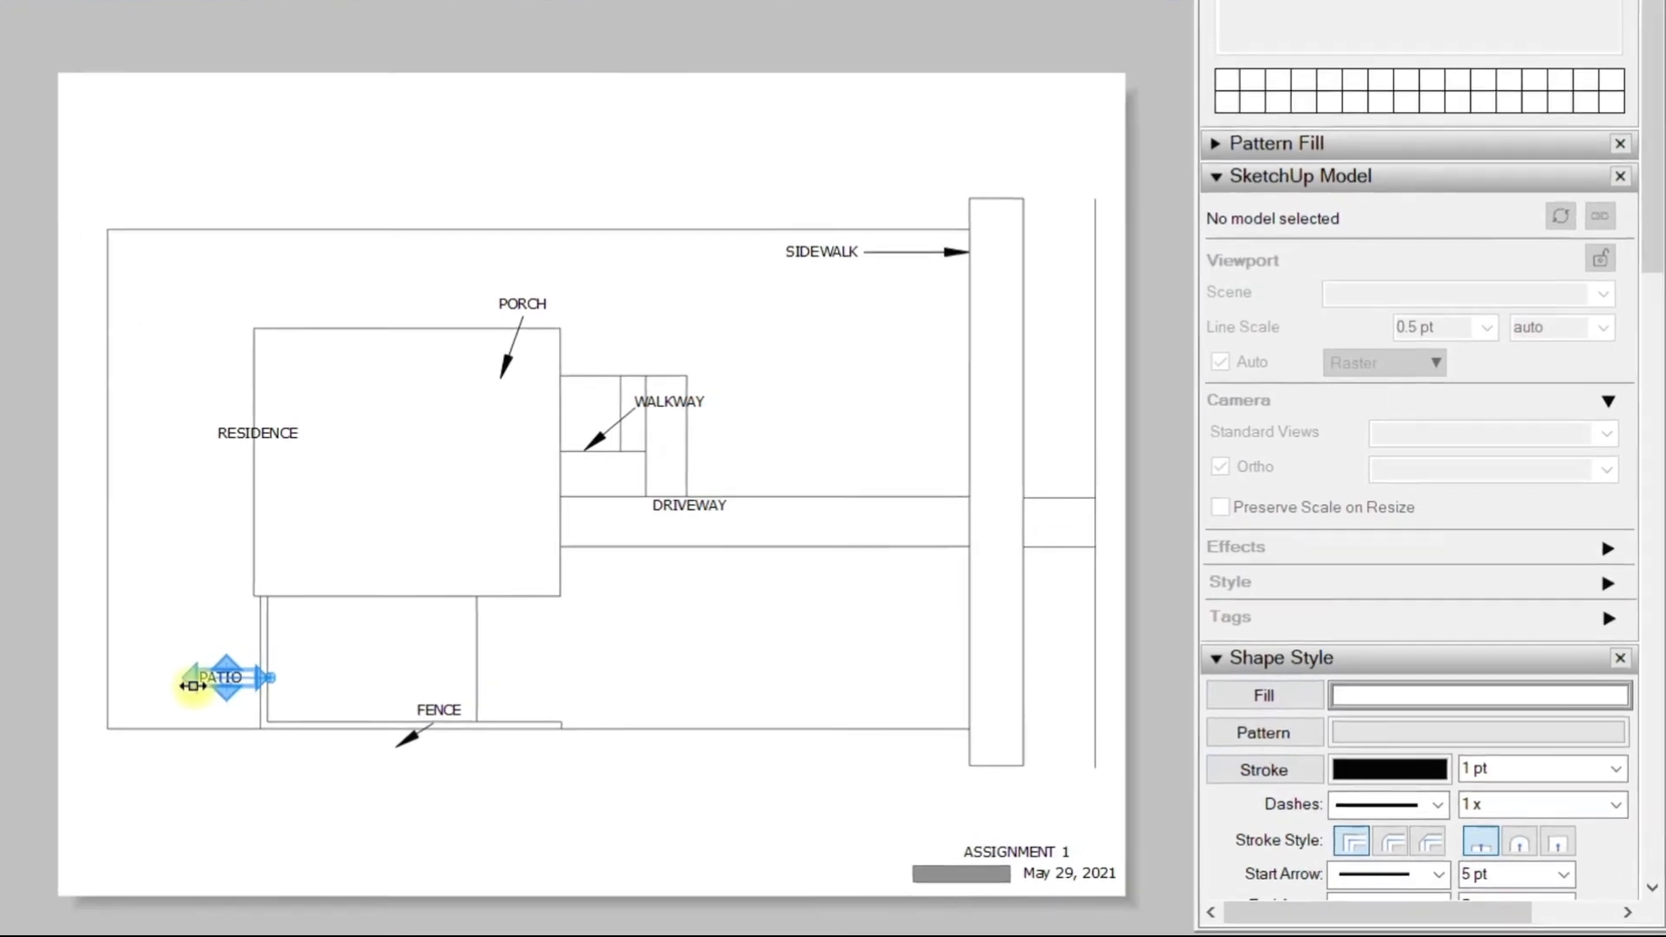
{"action": "left_click_drag", "start_coordinate": [184, 678], "coordinate": [344, 650]}
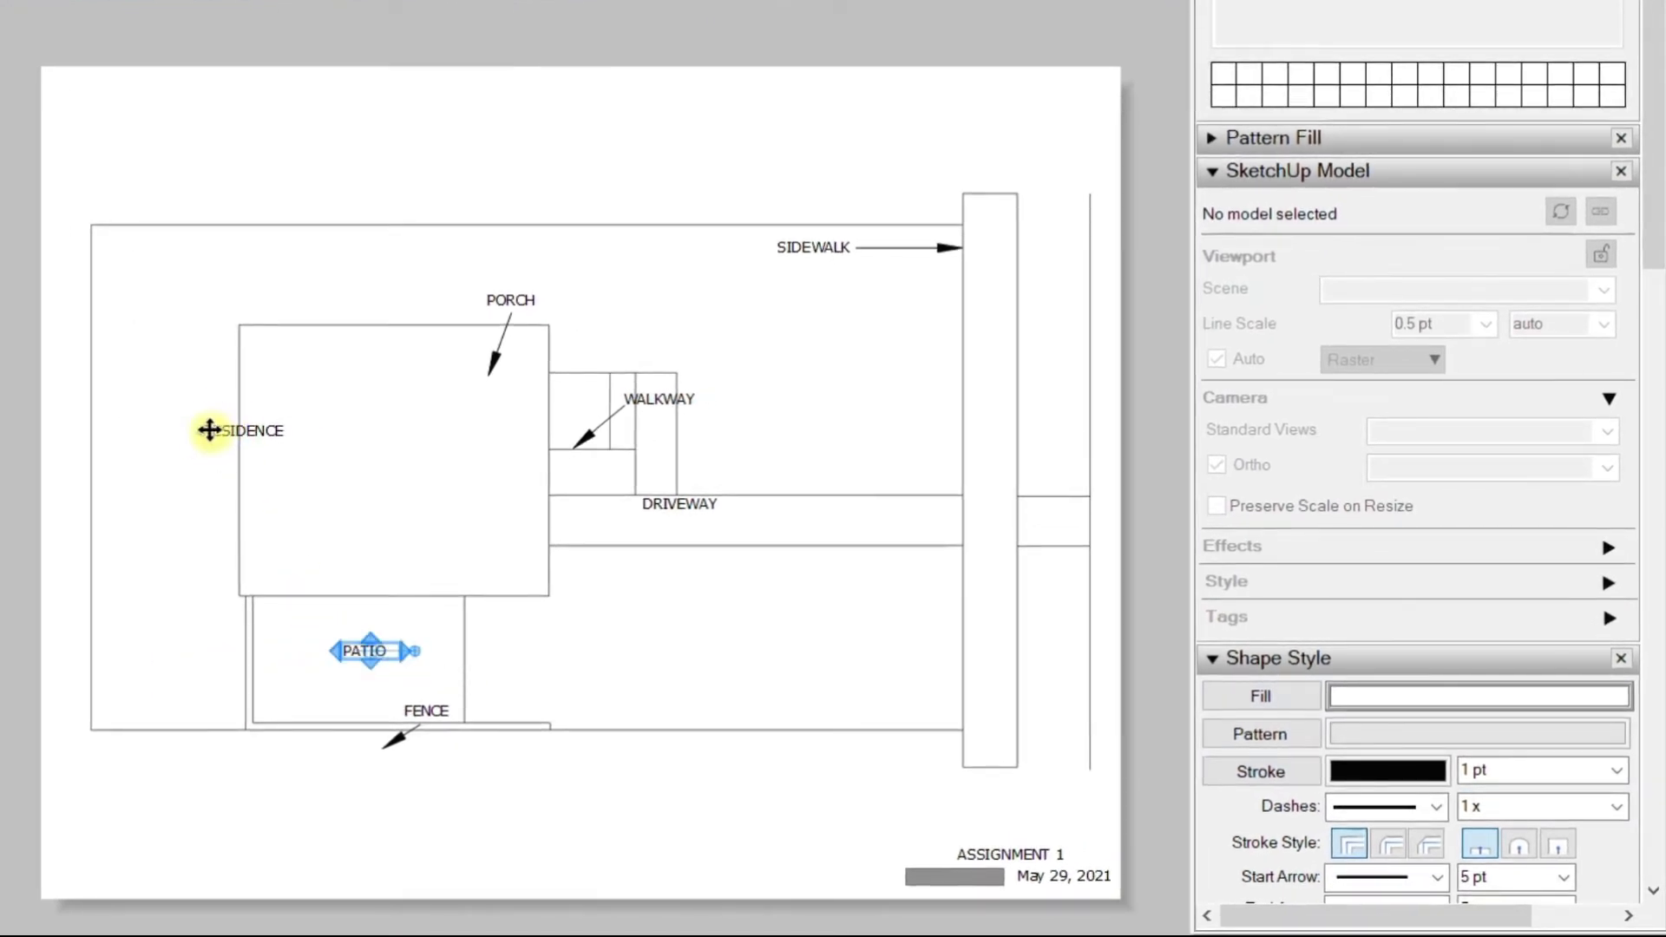
{"action": "left_click", "coordinate": [208, 428]}
{"action": "left_click_drag", "start_coordinate": [249, 420], "coordinate": [381, 468]}
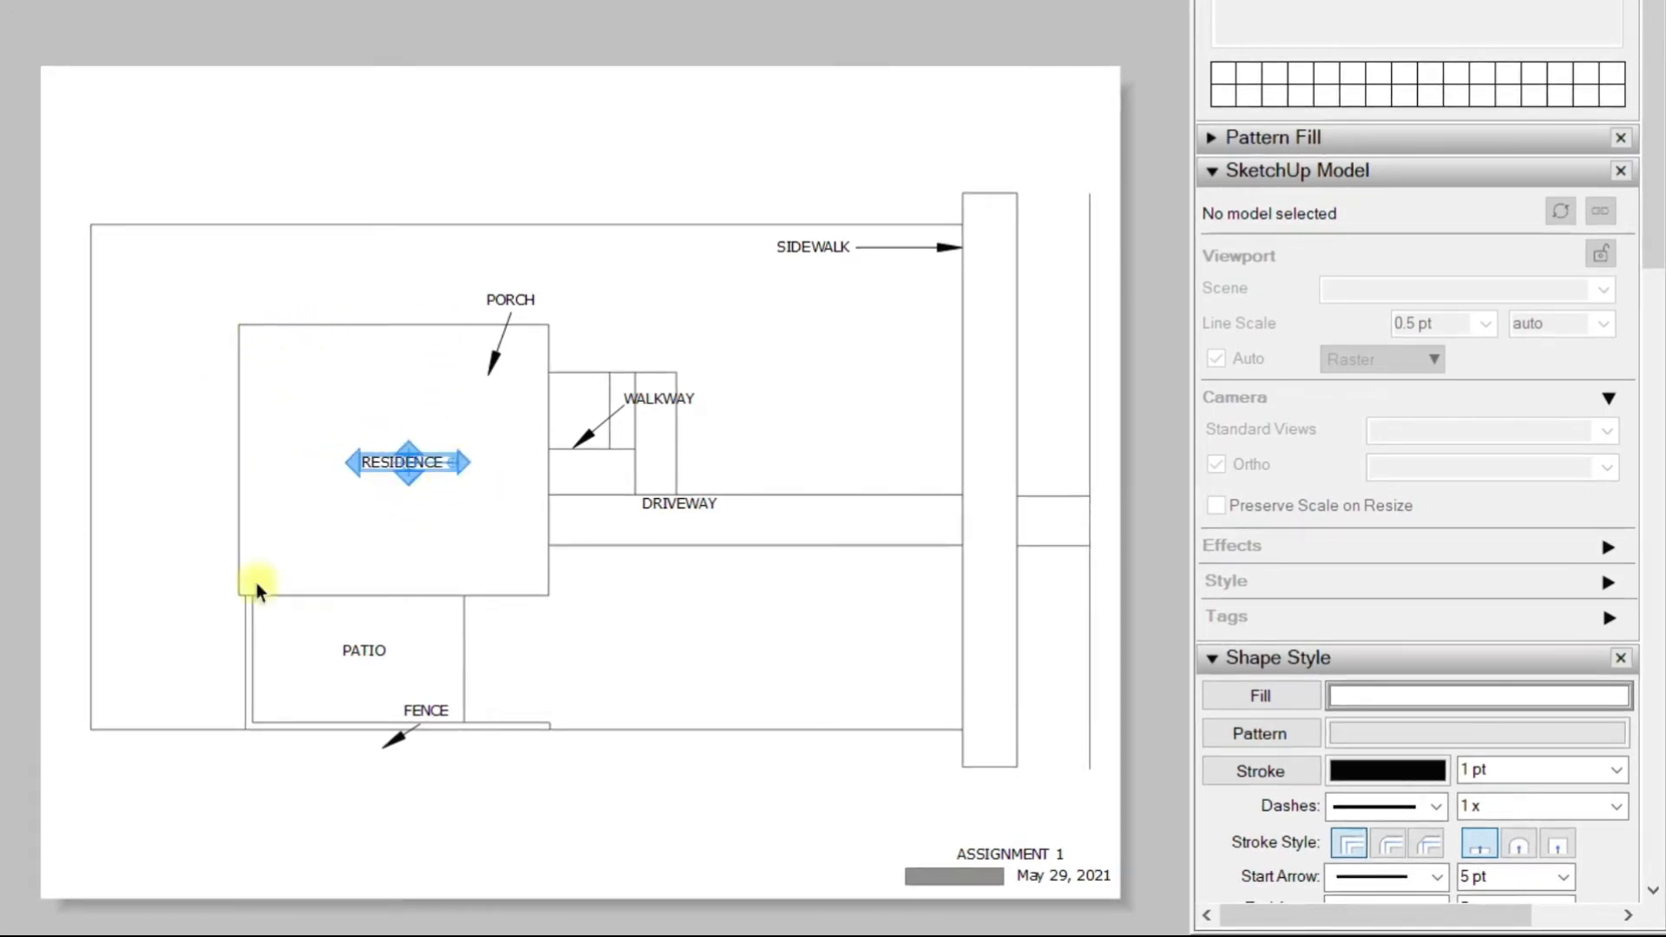
Reposition the PORCH text and its separate arrow so the arrow points into the porch with the text above it.
{"action": "left_click", "coordinate": [496, 300]}
{"action": "left_click_drag", "start_coordinate": [487, 299], "coordinate": [667, 301]}
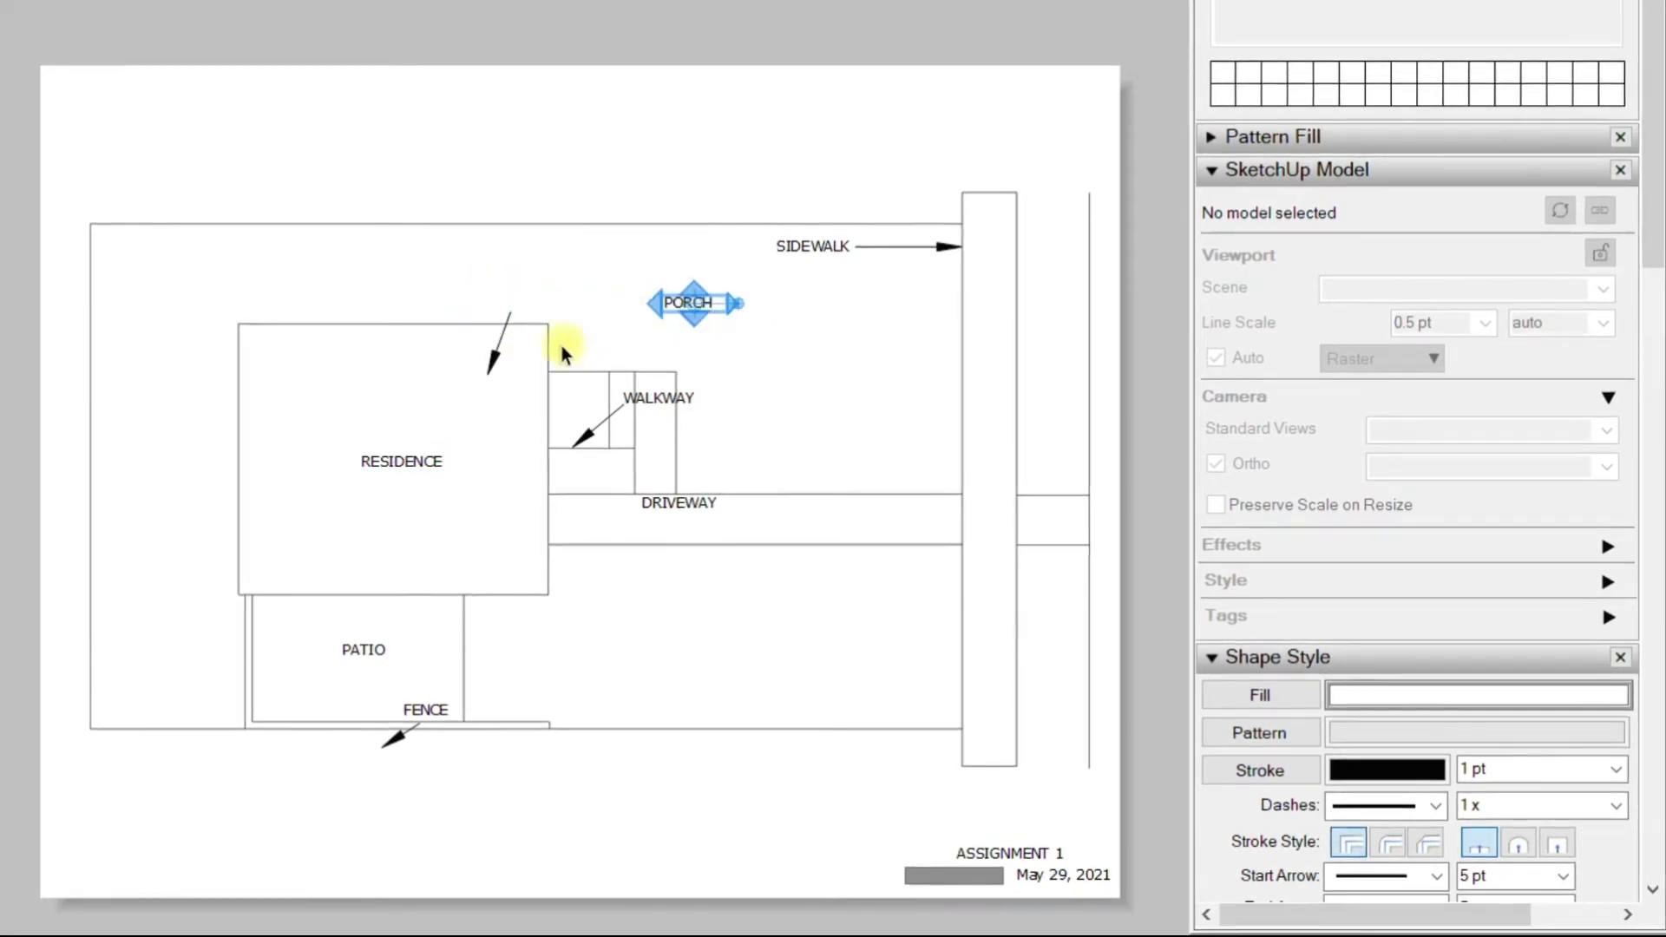
{"action": "left_click", "coordinate": [502, 341]}
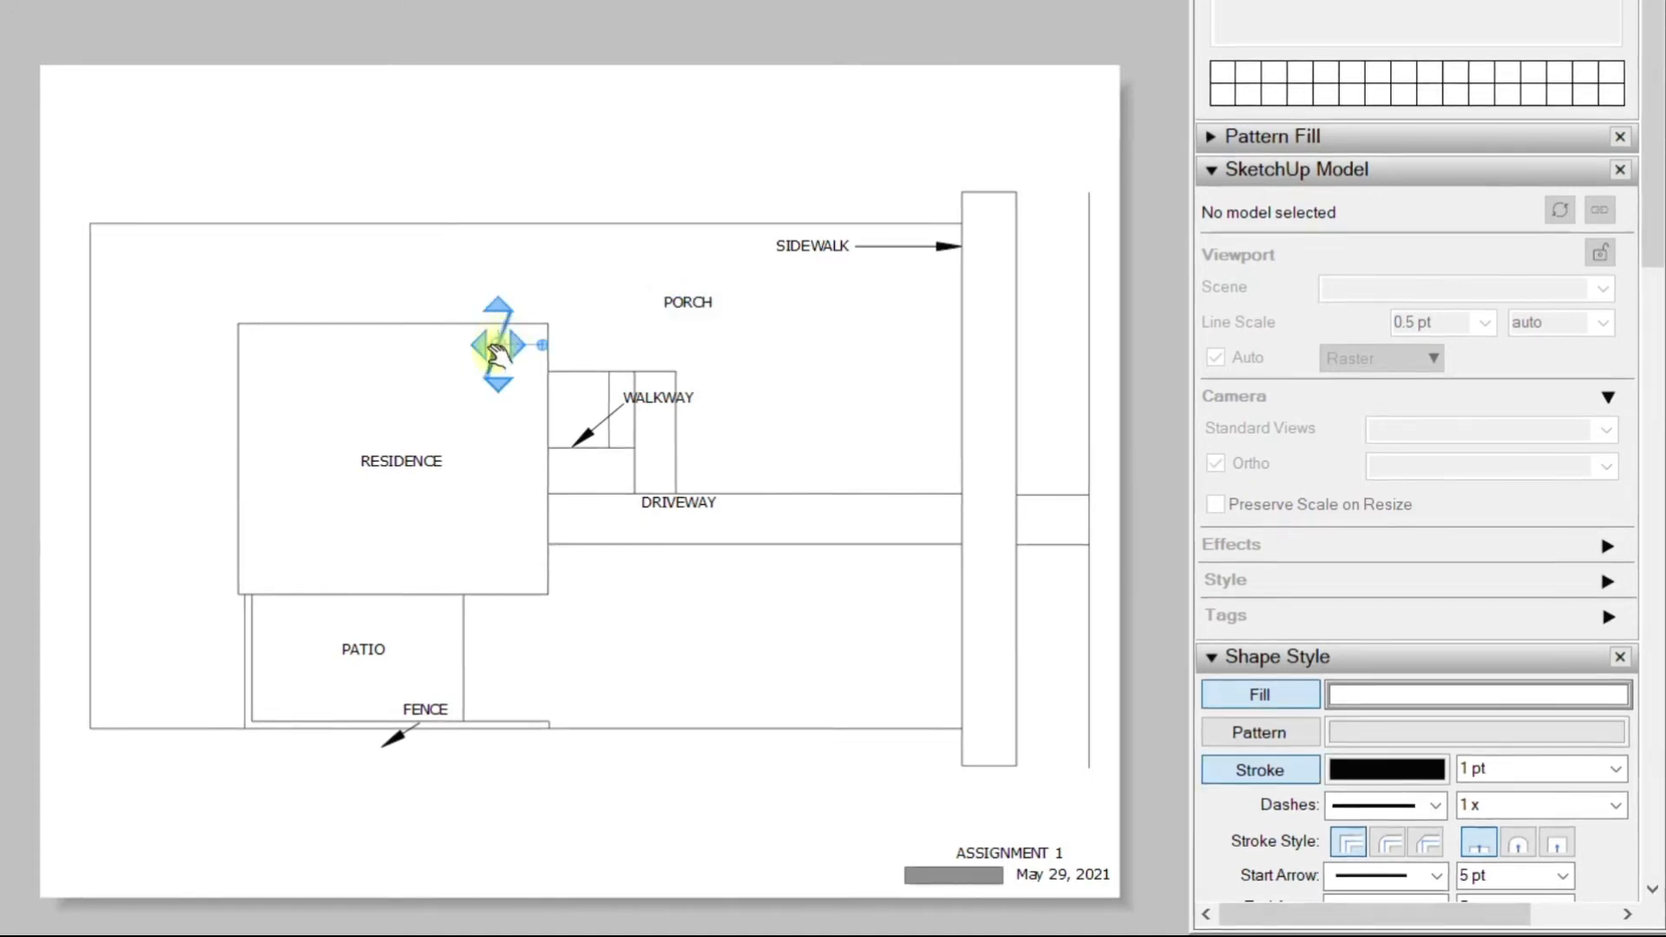
{"action": "left_click_drag", "start_coordinate": [491, 359], "coordinate": [590, 375]}
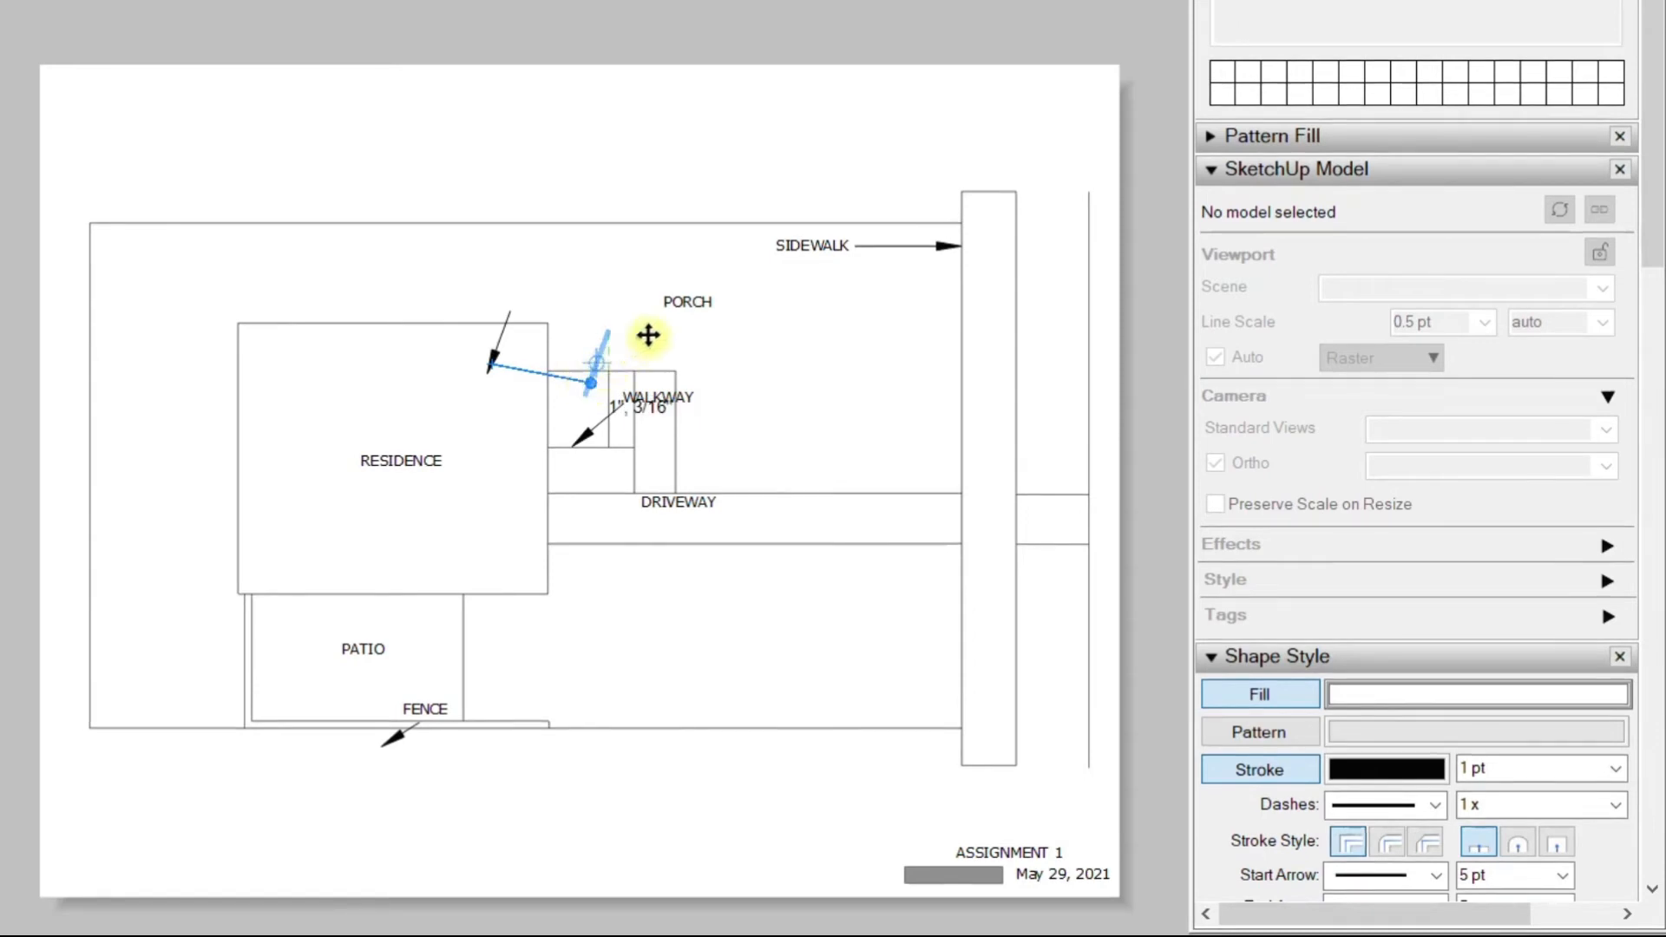
{"action": "left_click", "coordinate": [678, 304]}
{"action": "left_click_drag", "start_coordinate": [676, 301], "coordinate": [610, 318]}
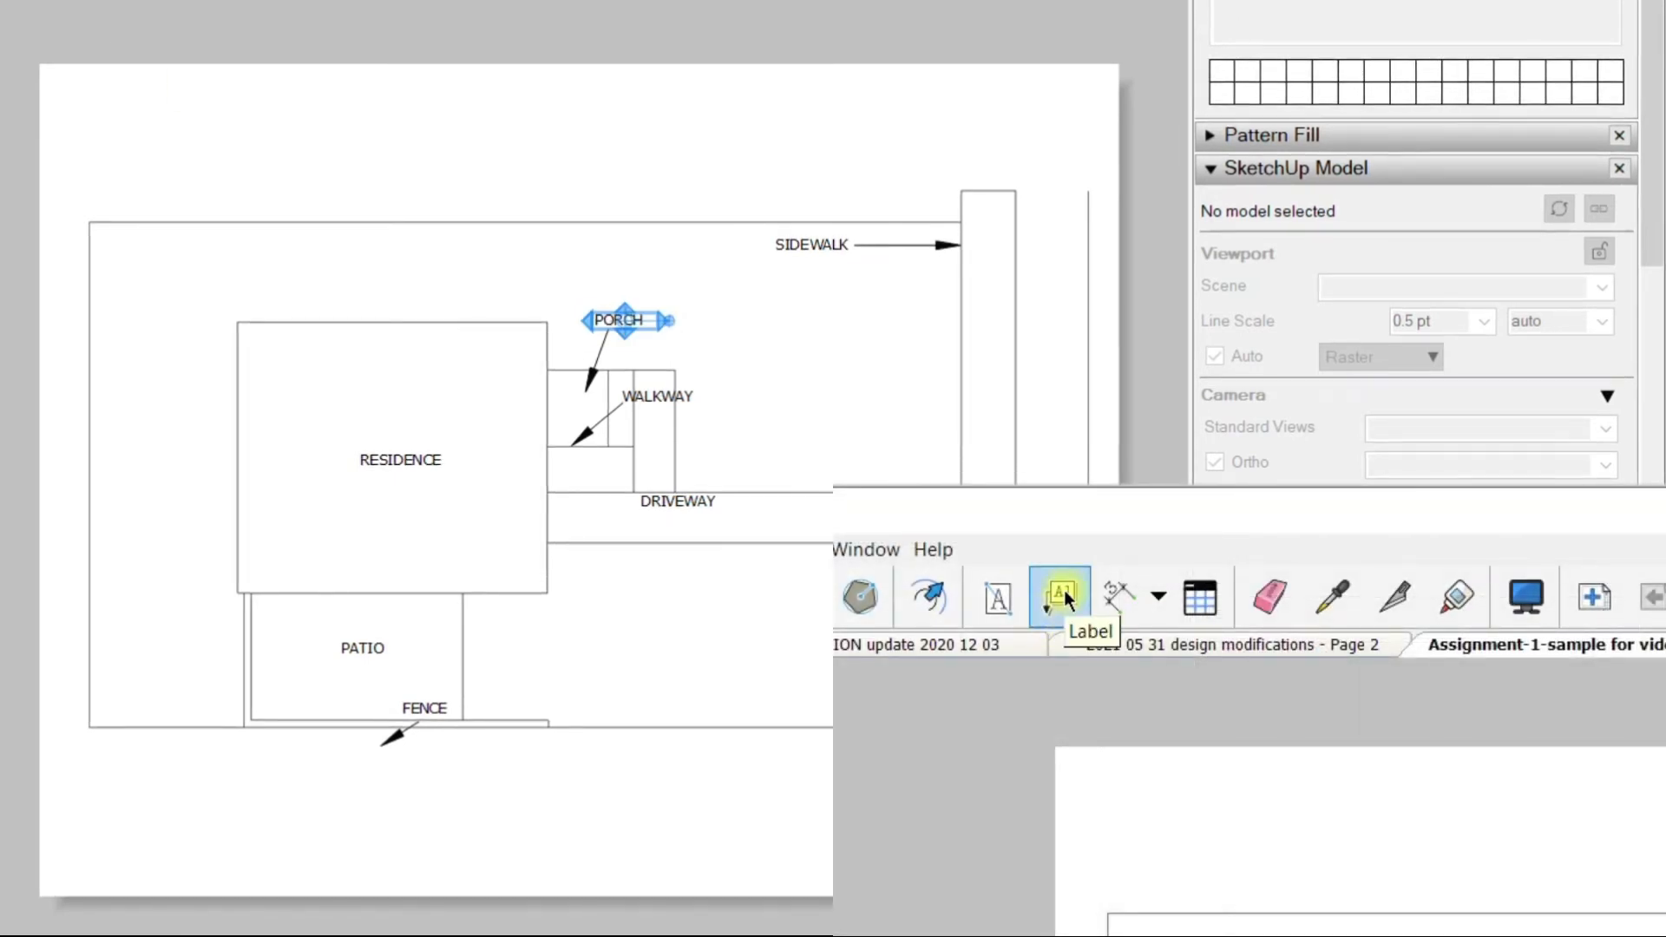
Add a leader label pointing to the driveway's upper edge, with its text placed above and reading DRIVEWAY.
{"action": "left_click", "coordinate": [1062, 594]}
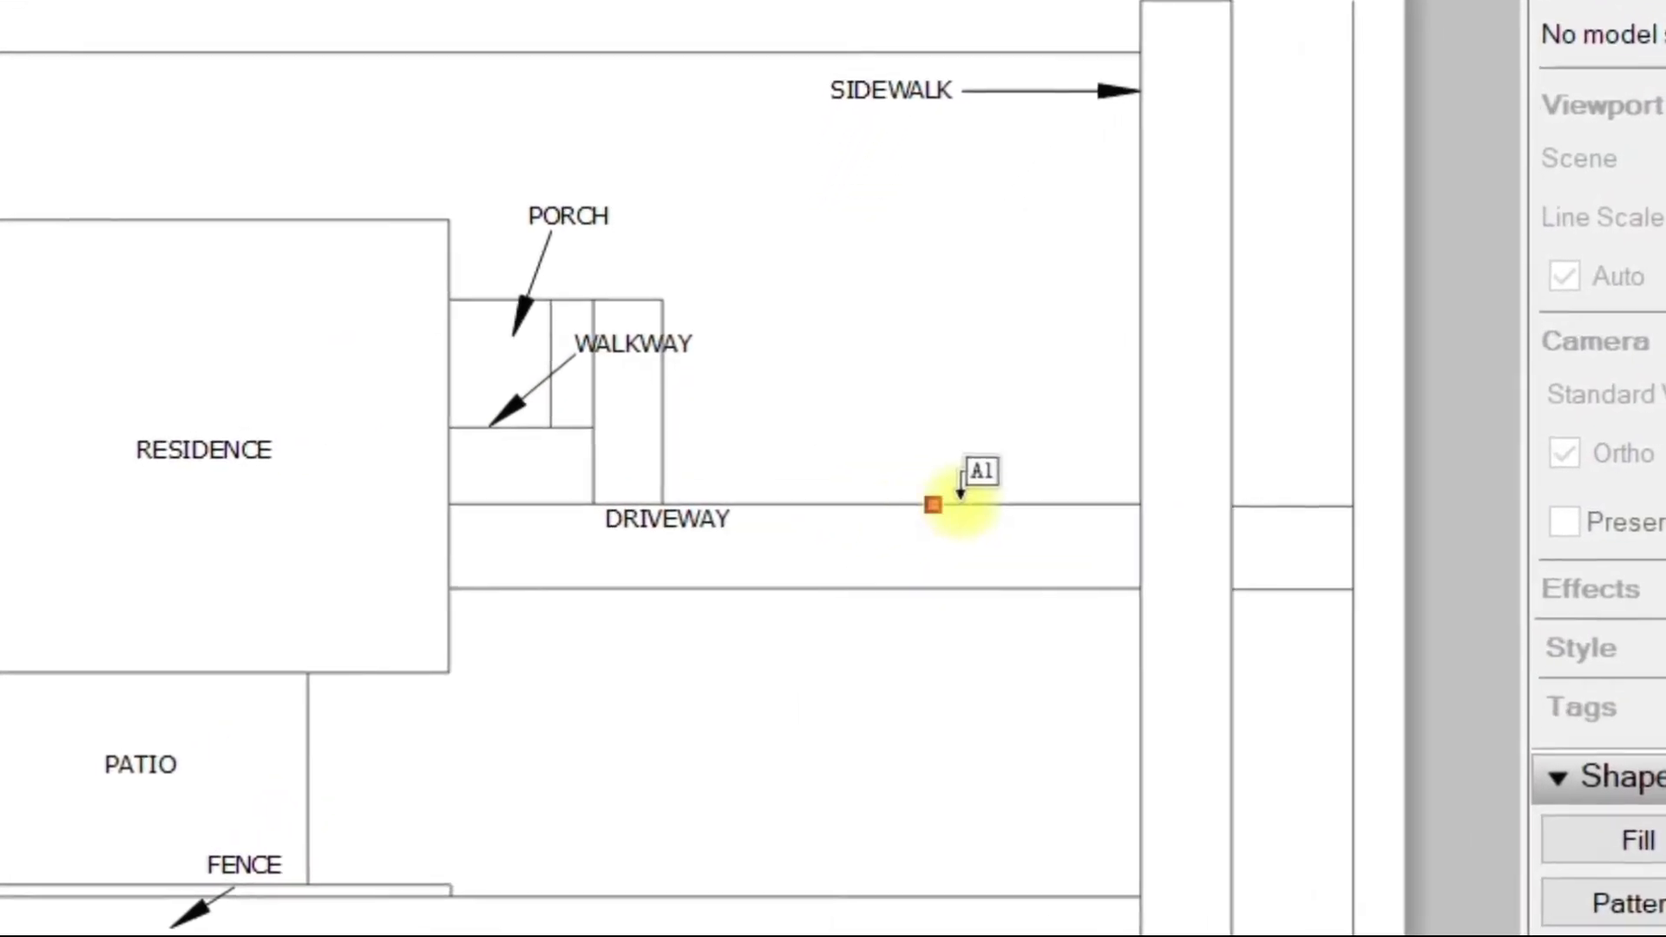
{"action": "left_click", "coordinate": [1012, 503]}
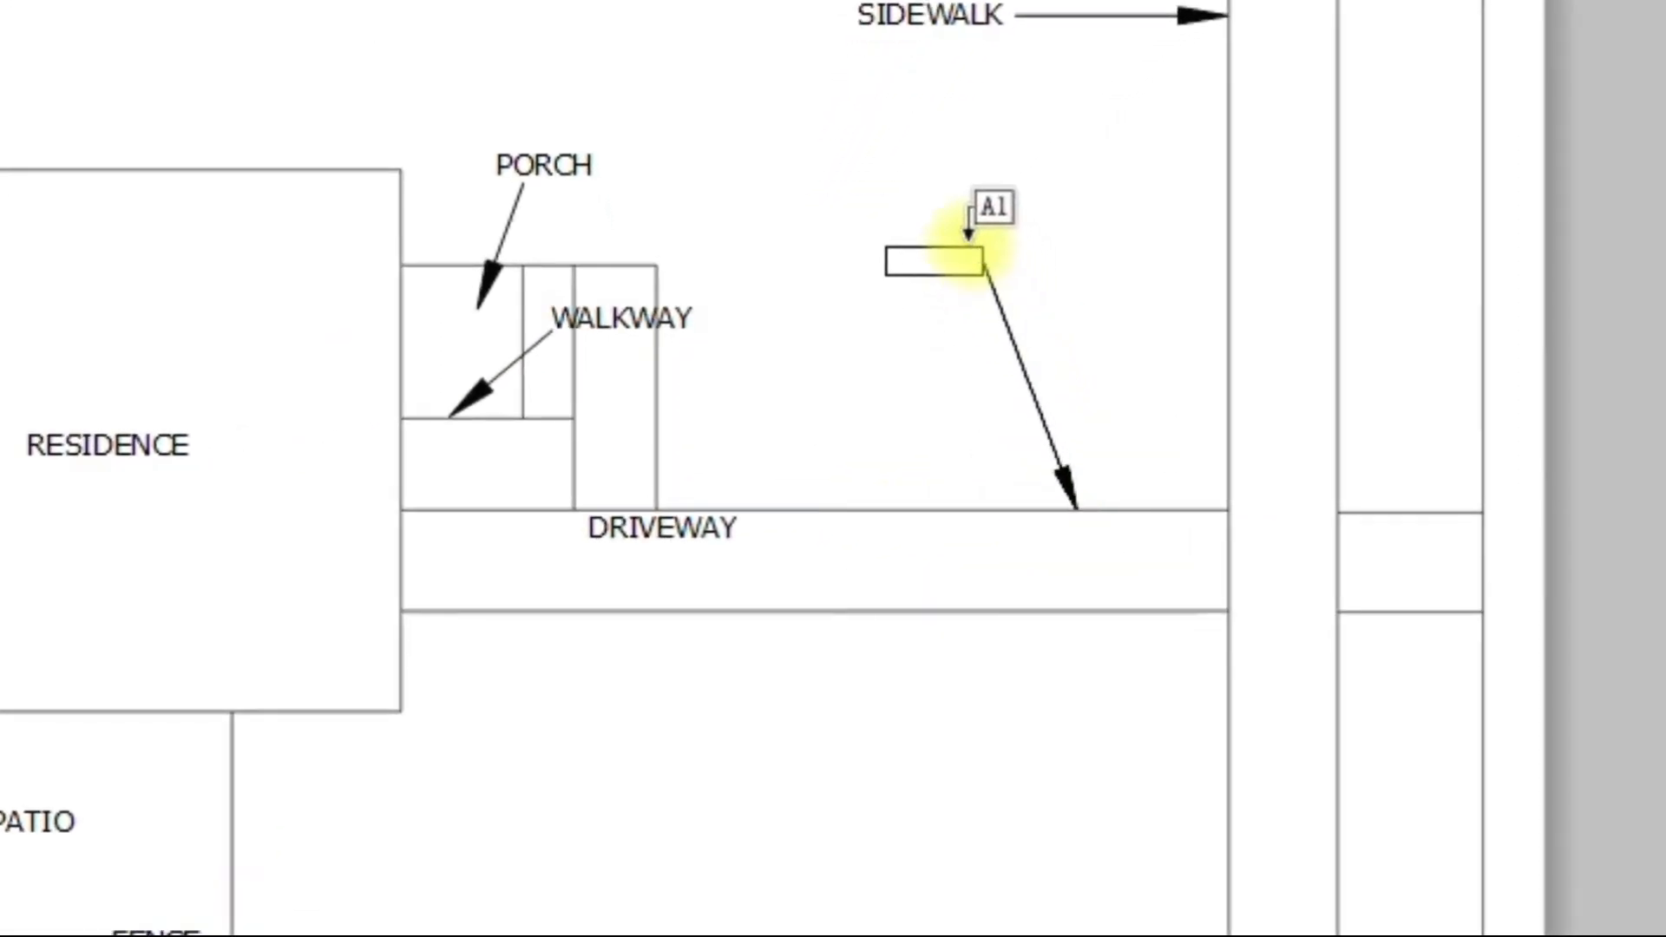
{"action": "left_click", "coordinate": [953, 214]}
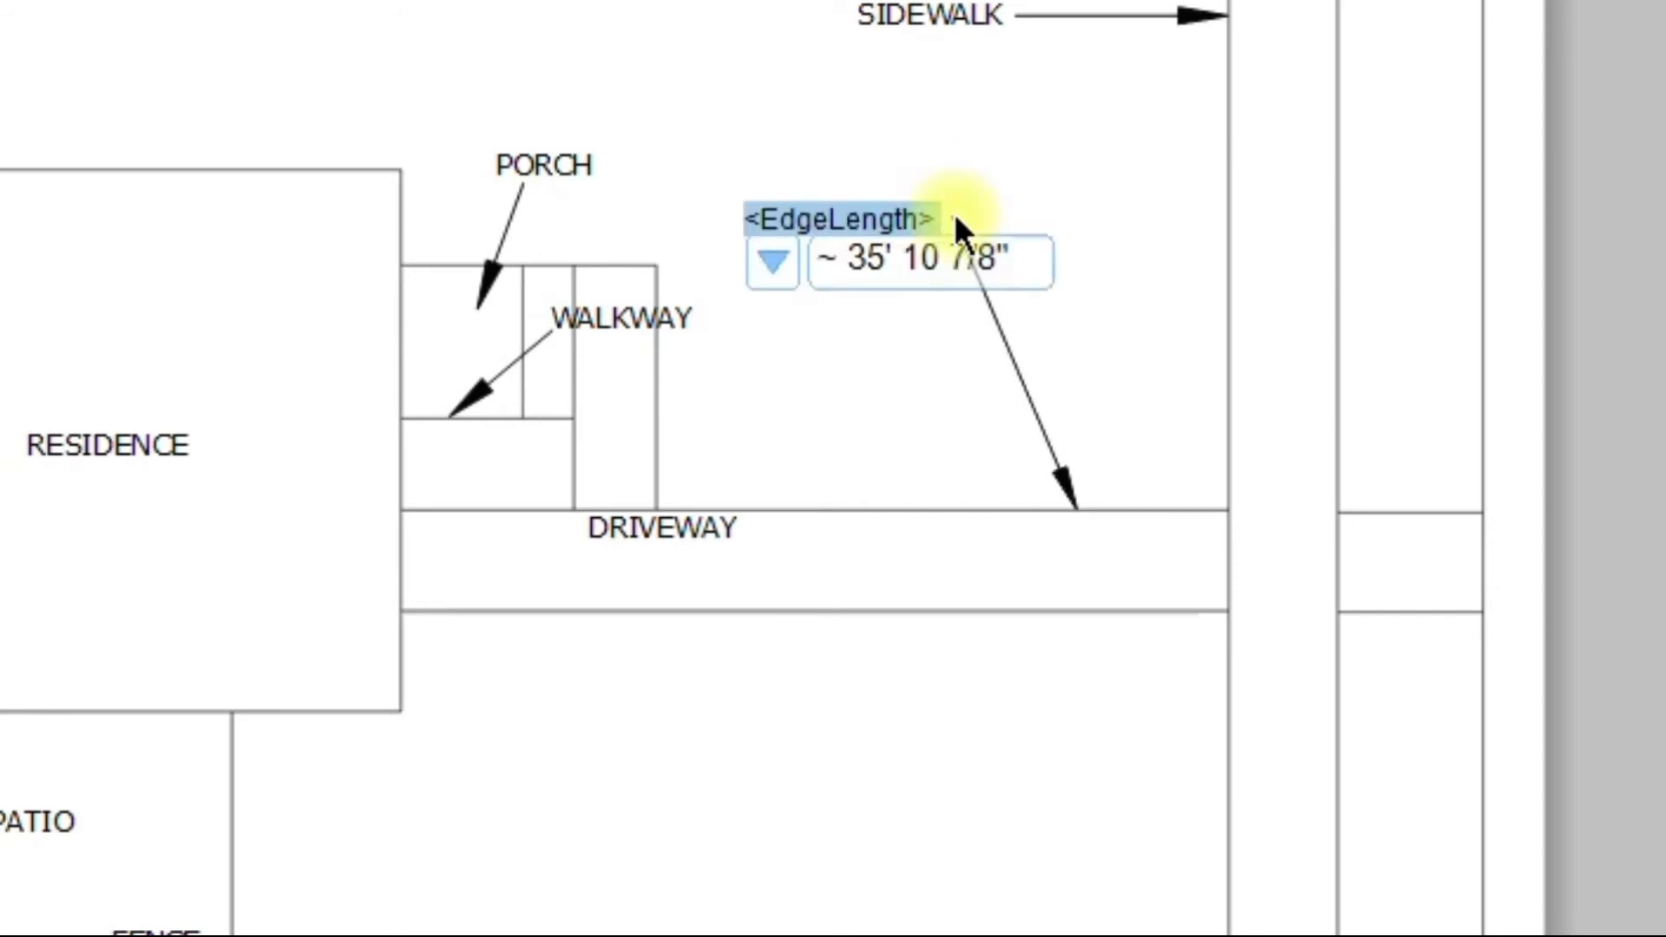
{"action": "type", "text": "DRIVEWAY"}
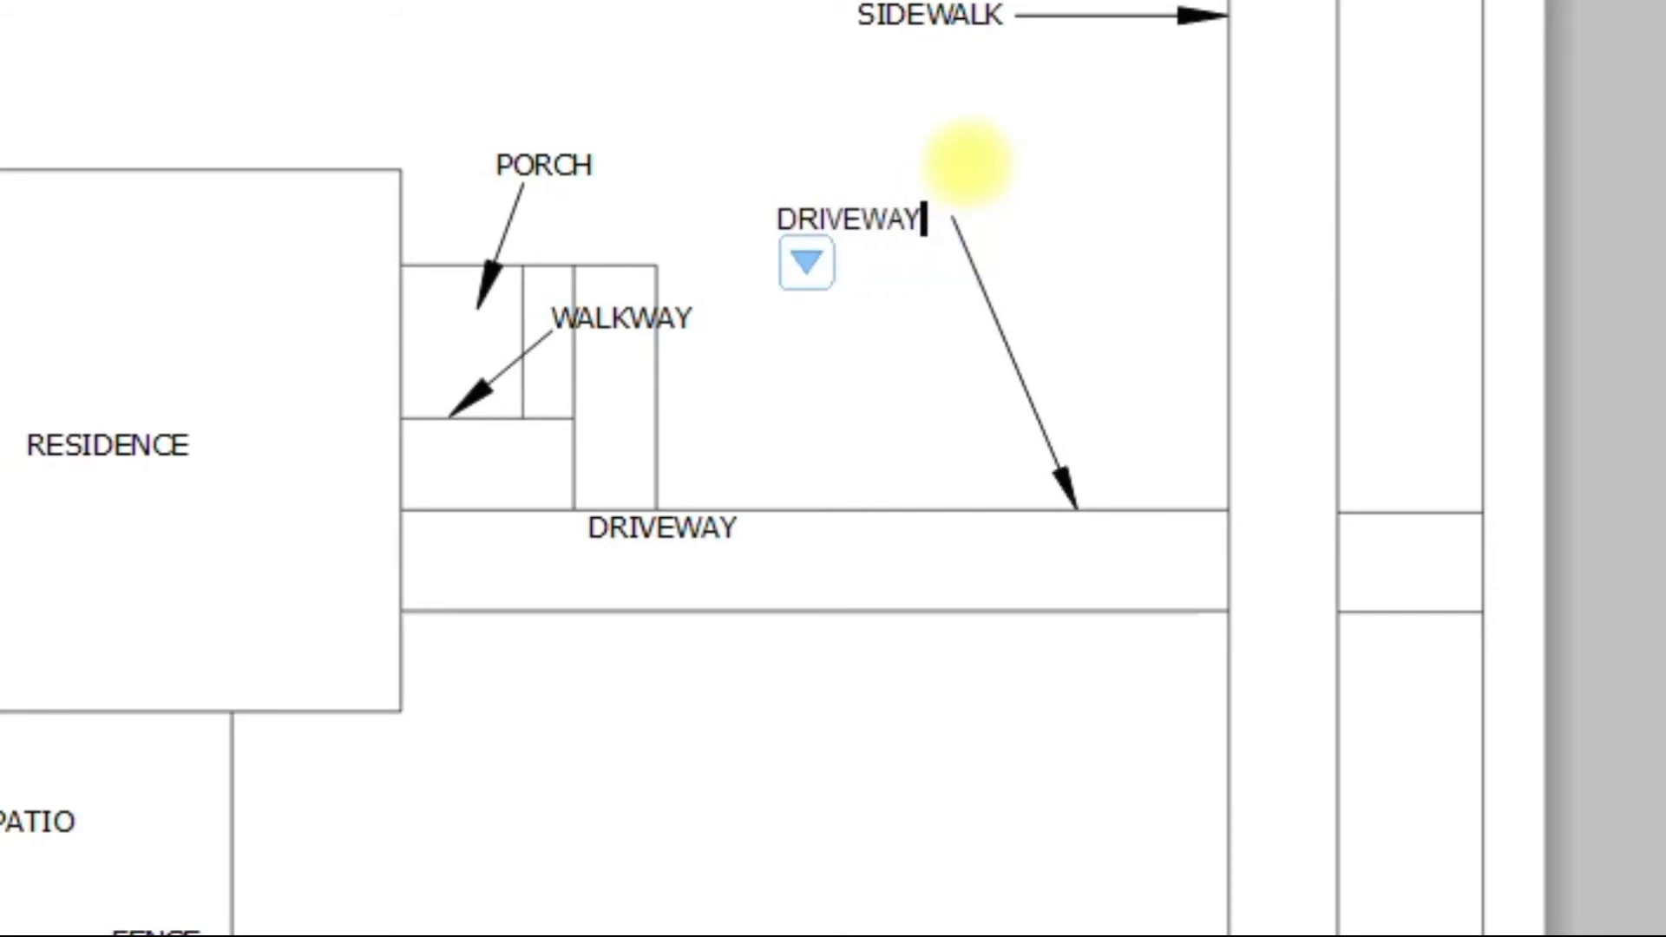
{"action": "left_click", "coordinate": [935, 108]}
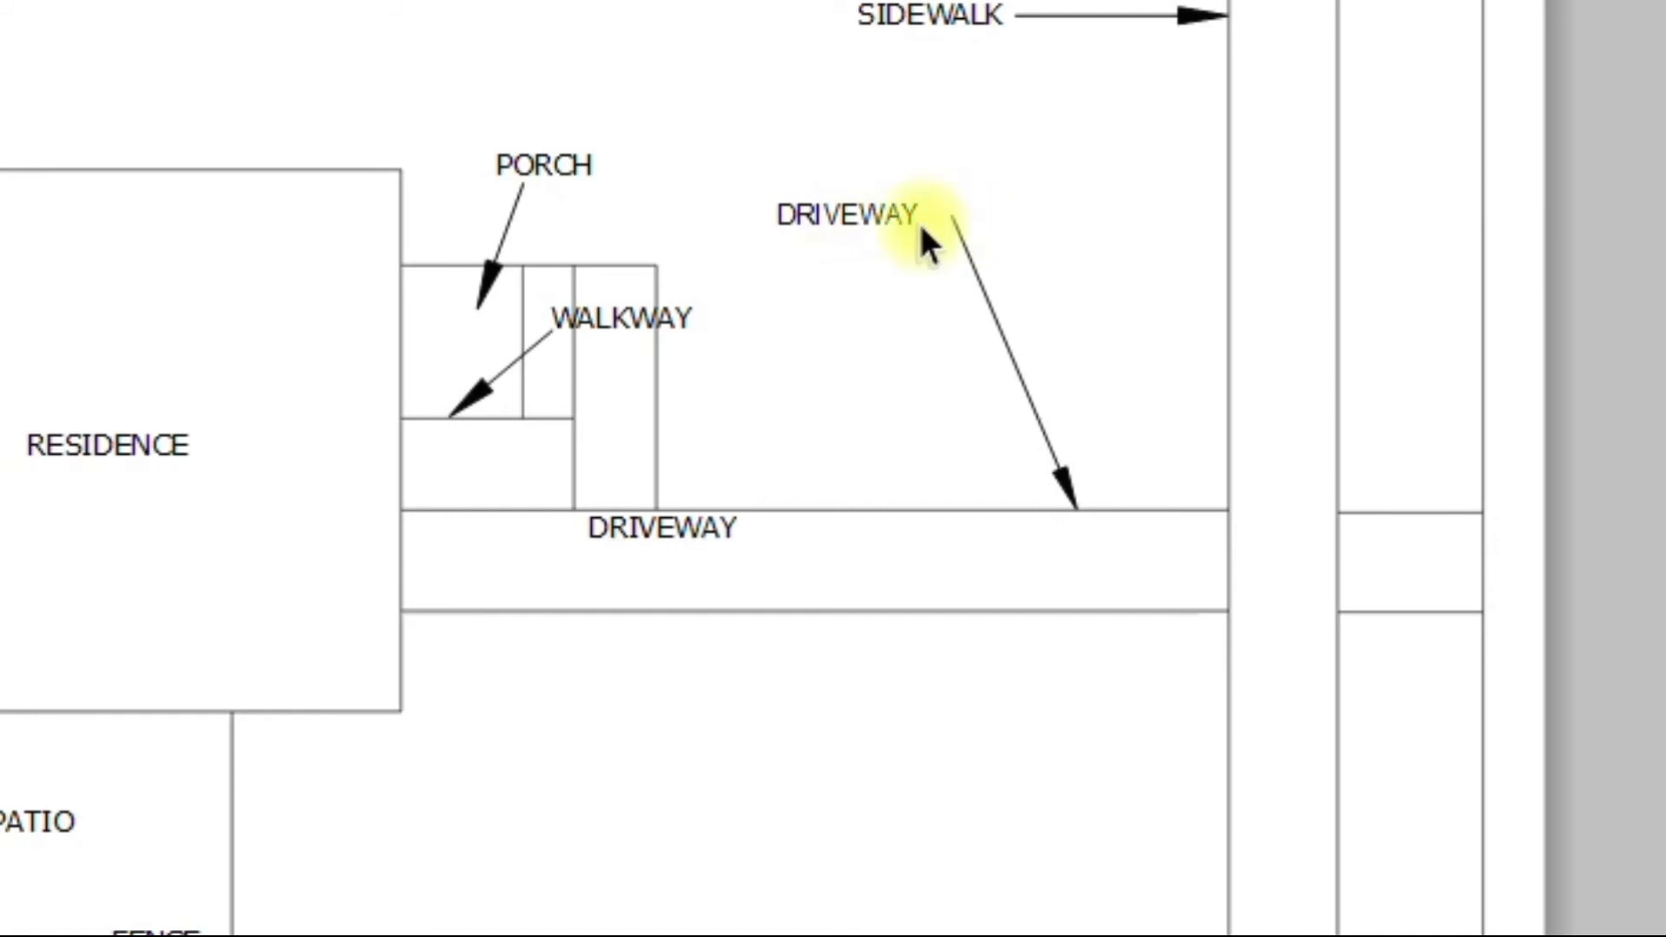
Right-align the text of the new DRIVEWAY leader label so it sits against the leader line.
{"action": "left_click", "coordinate": [1064, 420]}
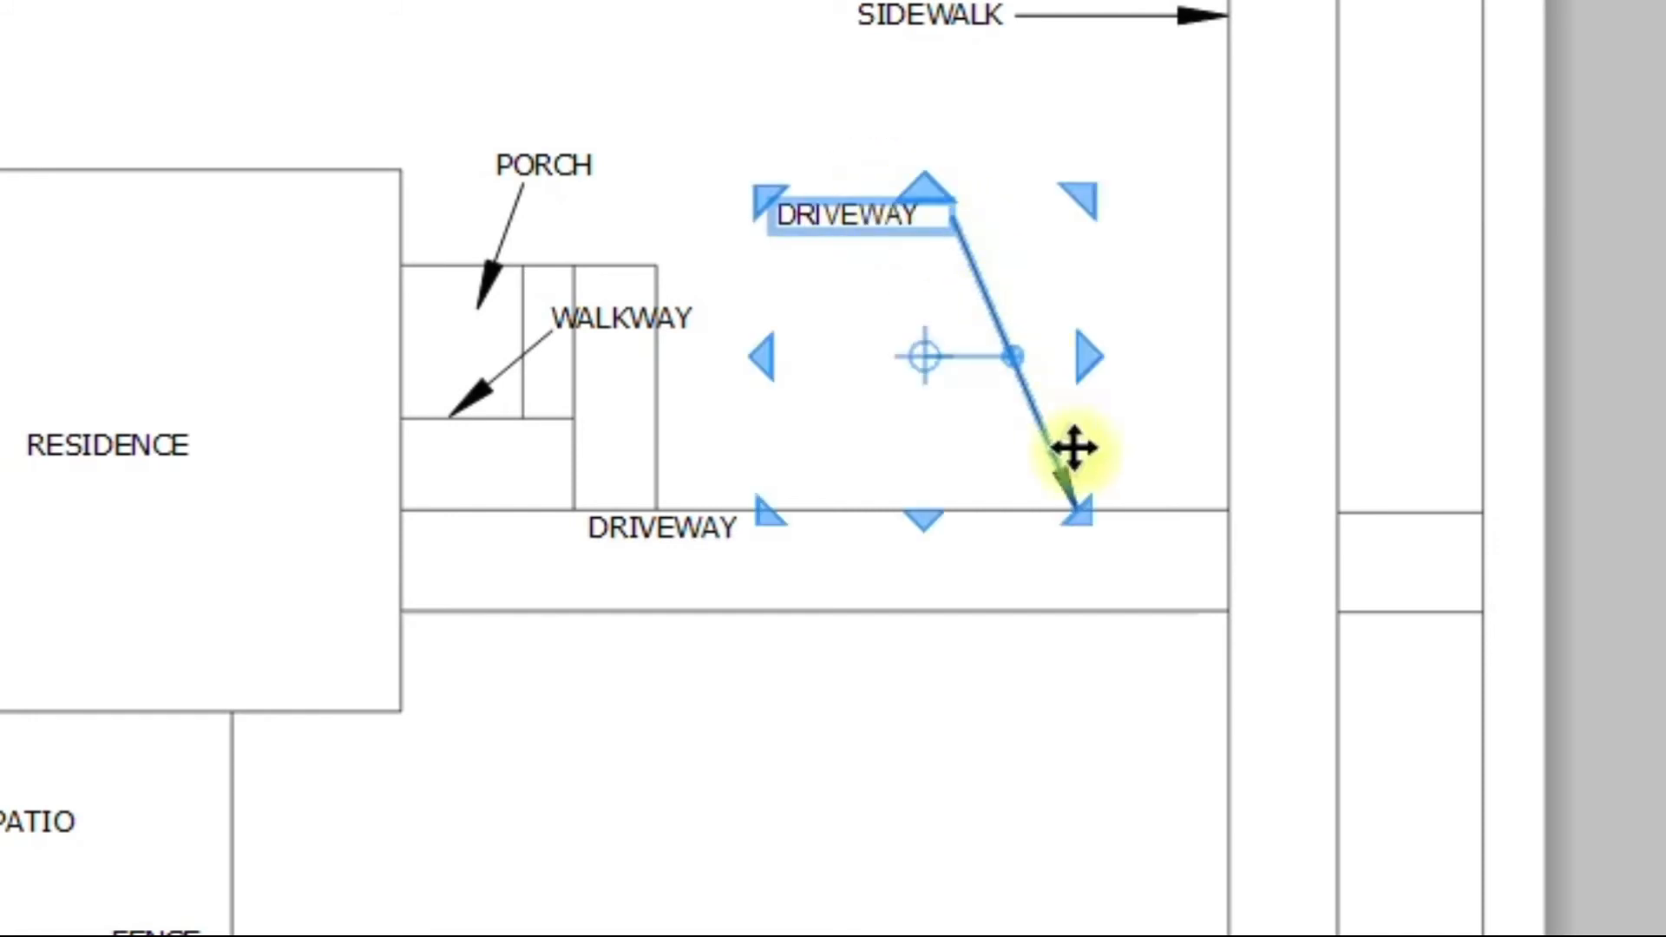
{"action": "left_click", "coordinate": [1440, 559]}
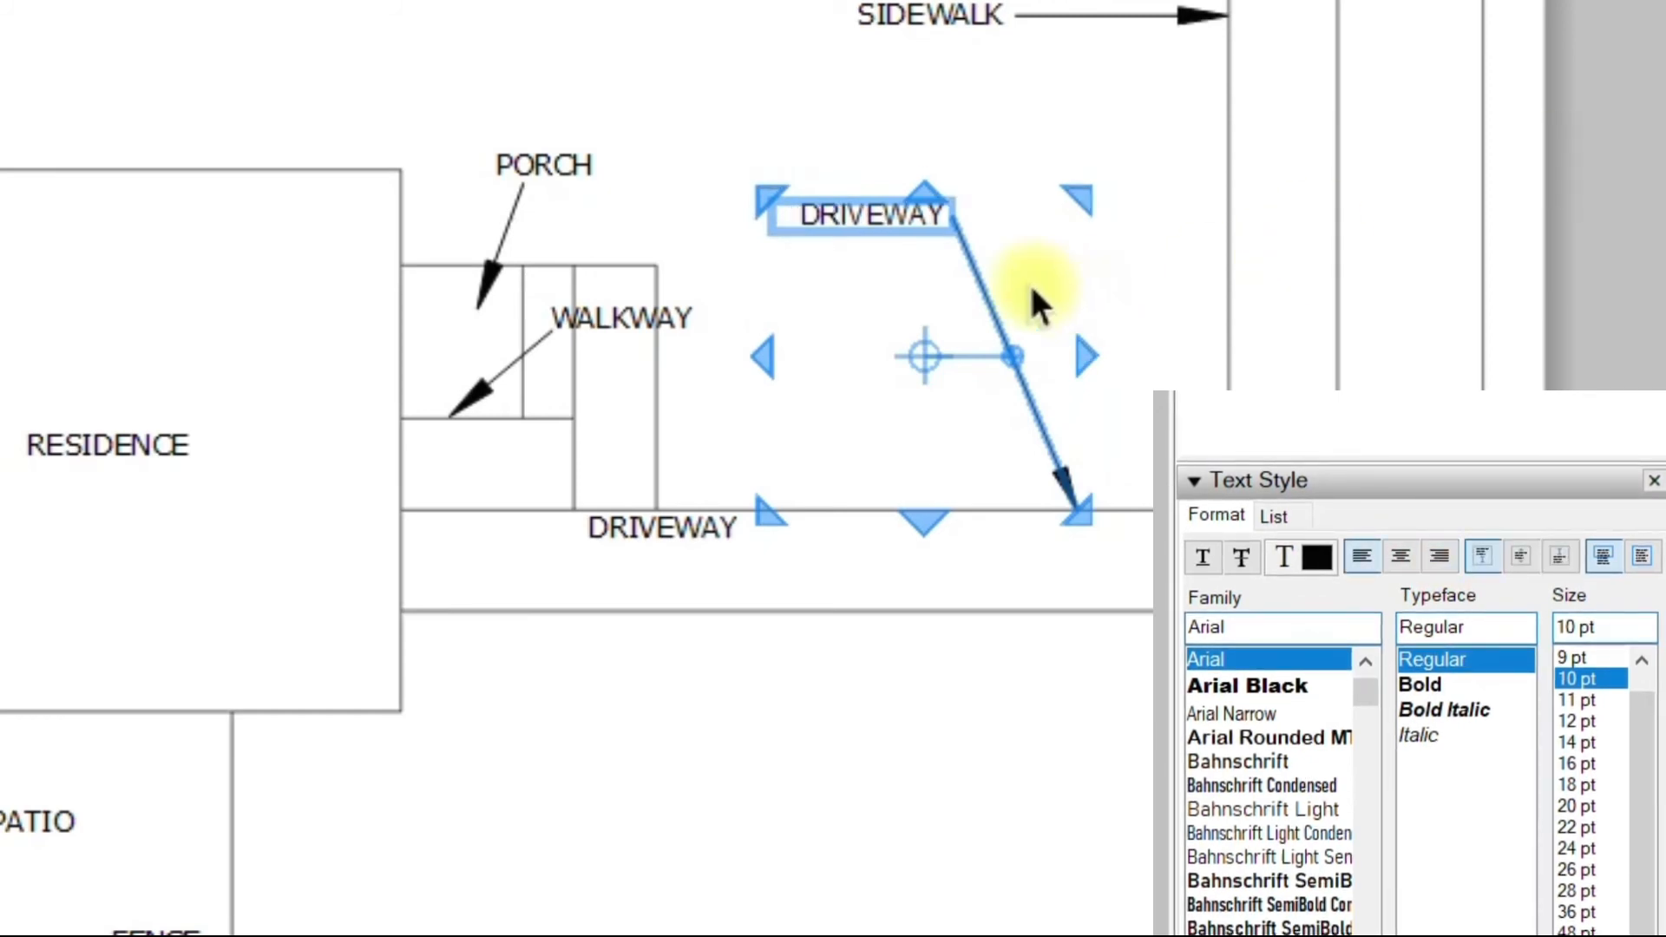
{"action": "left_click", "coordinate": [985, 105]}
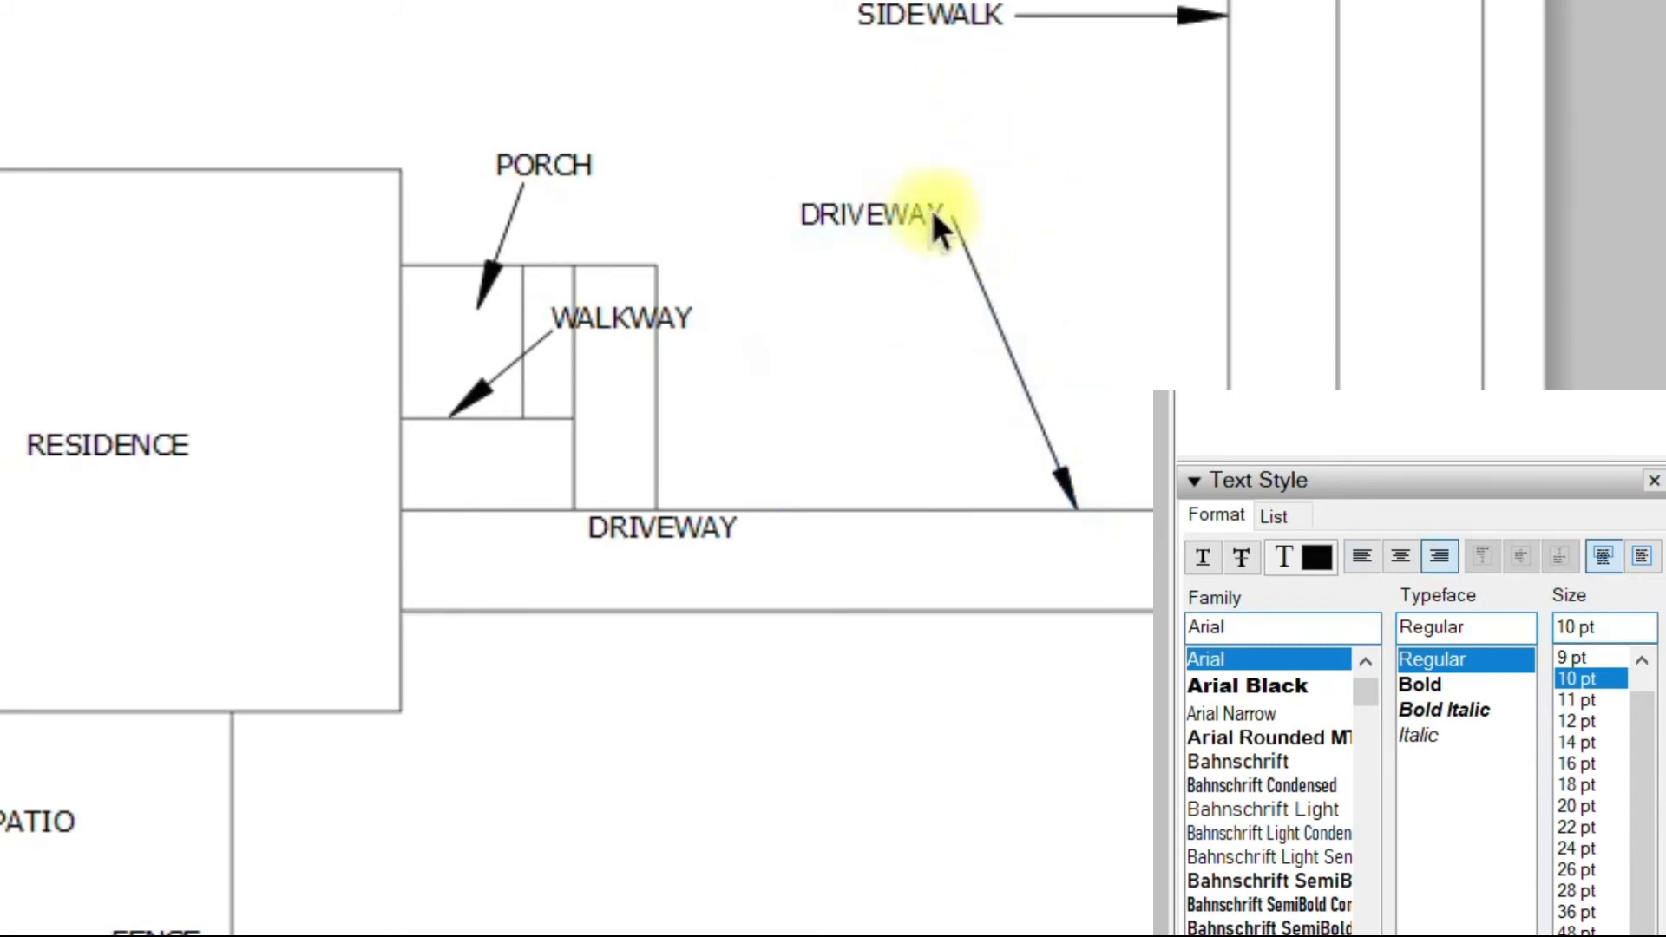
Move the DRIVEWAY leader label's text below the driveway and place its arrowhead inside the driveway outline.
{"action": "left_click", "coordinate": [833, 211]}
{"action": "left_click_drag", "start_coordinate": [827, 210], "coordinate": [850, 740]}
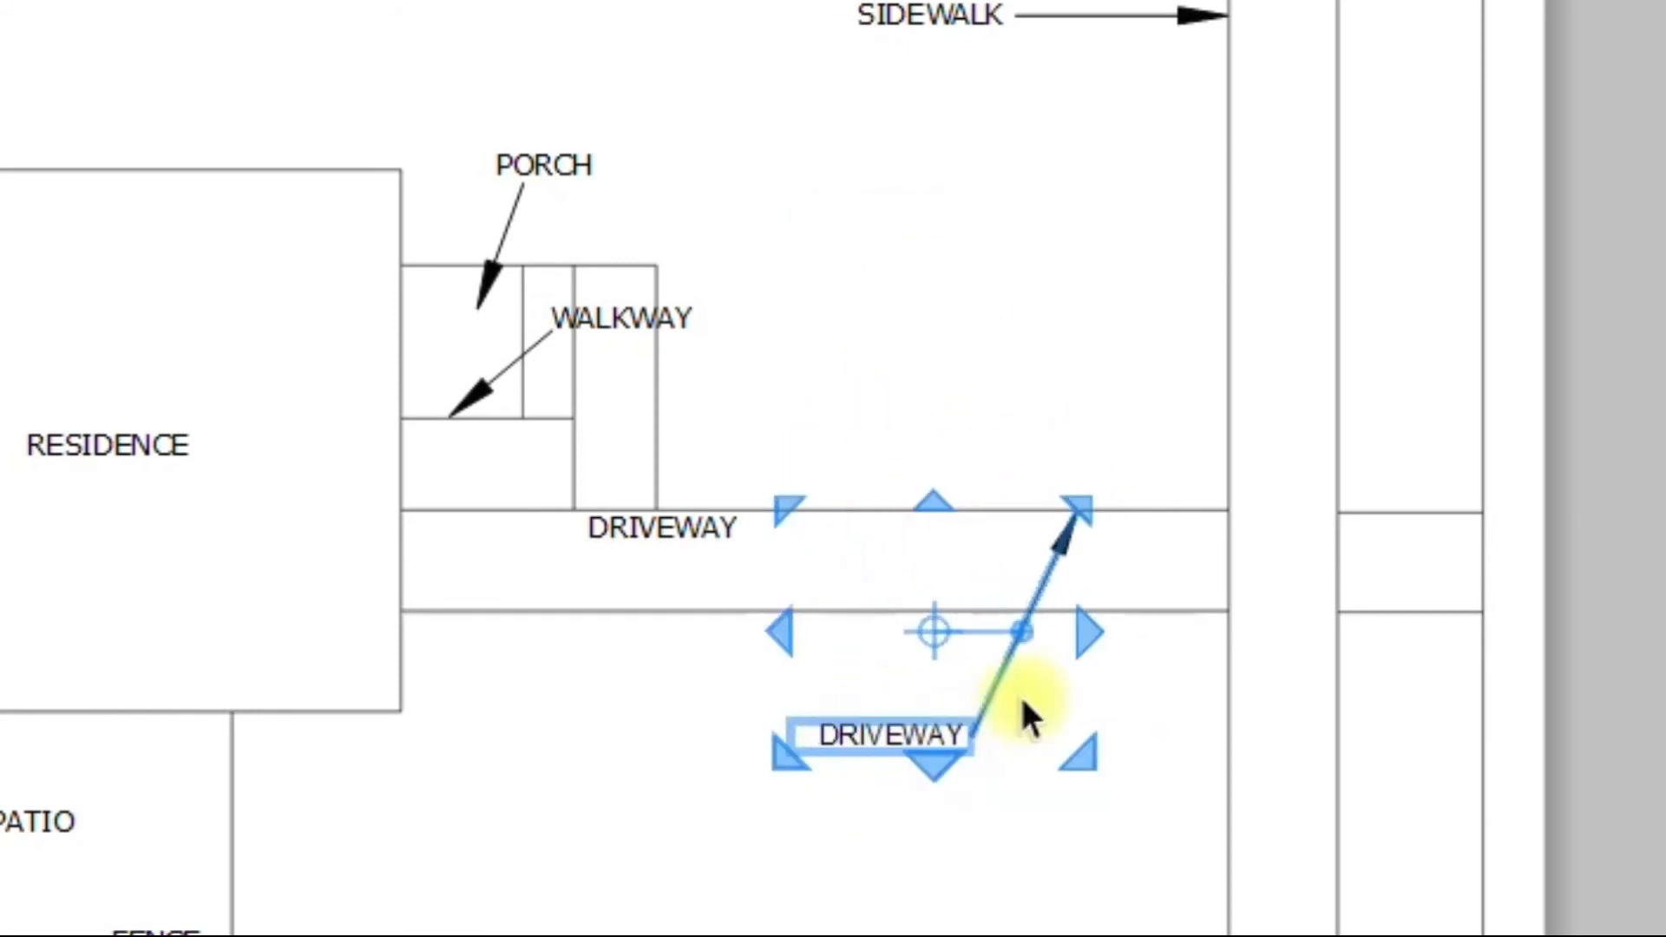
{"action": "double_click", "coordinate": [1007, 674]}
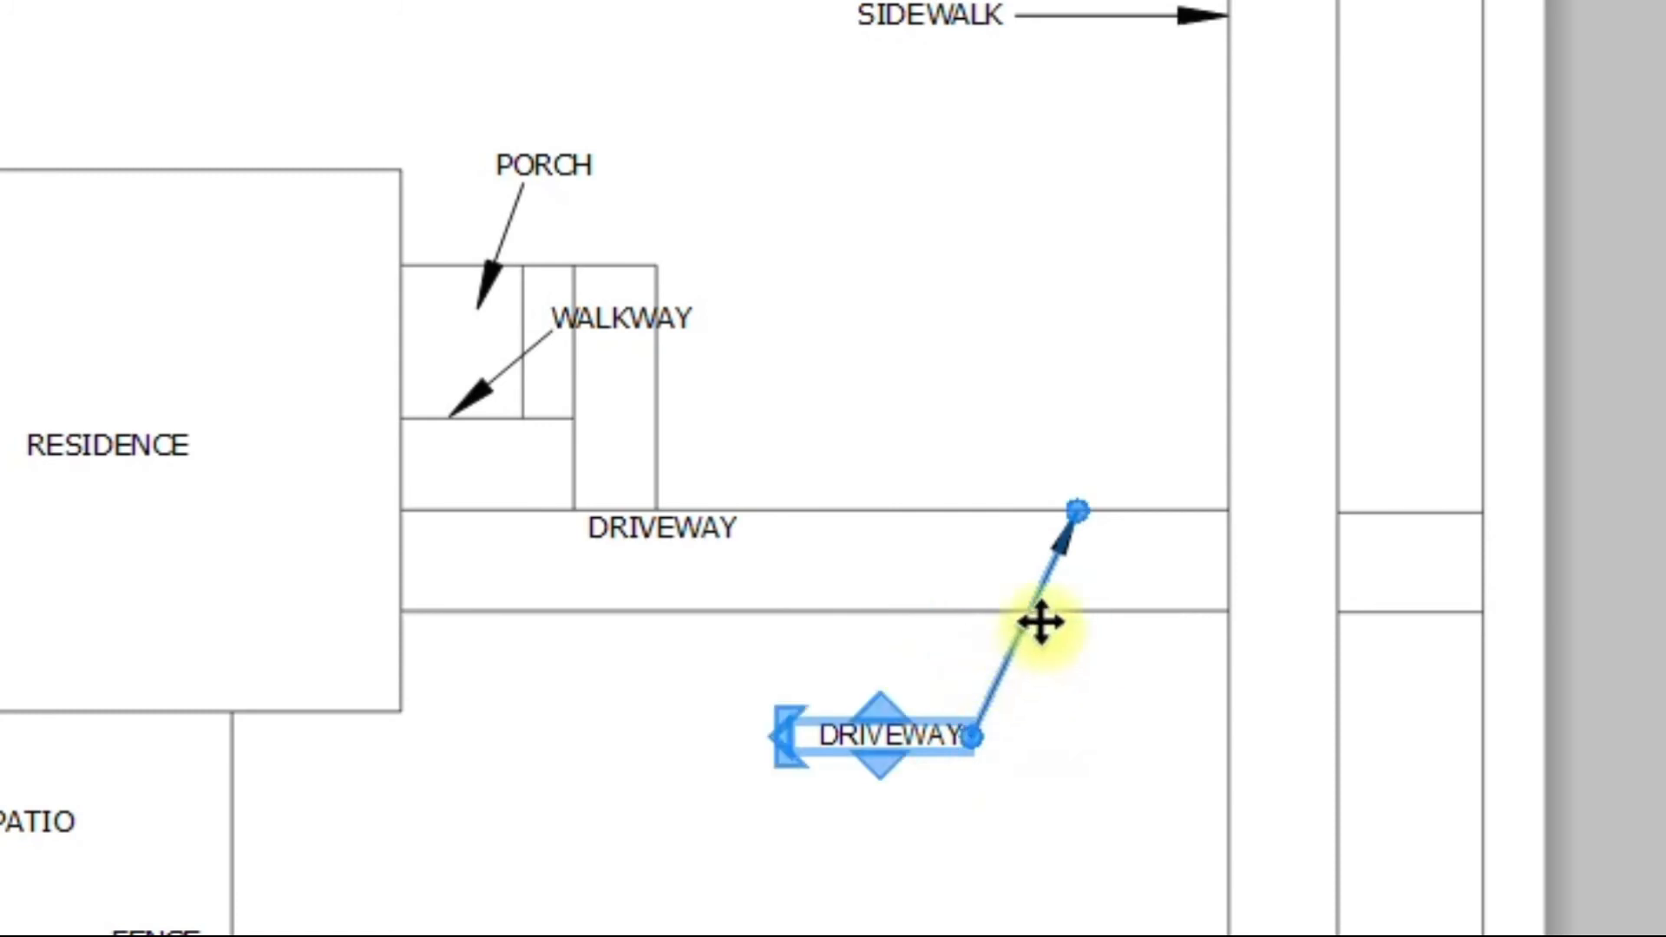
{"action": "left_click_drag", "start_coordinate": [1078, 510], "coordinate": [1013, 557]}
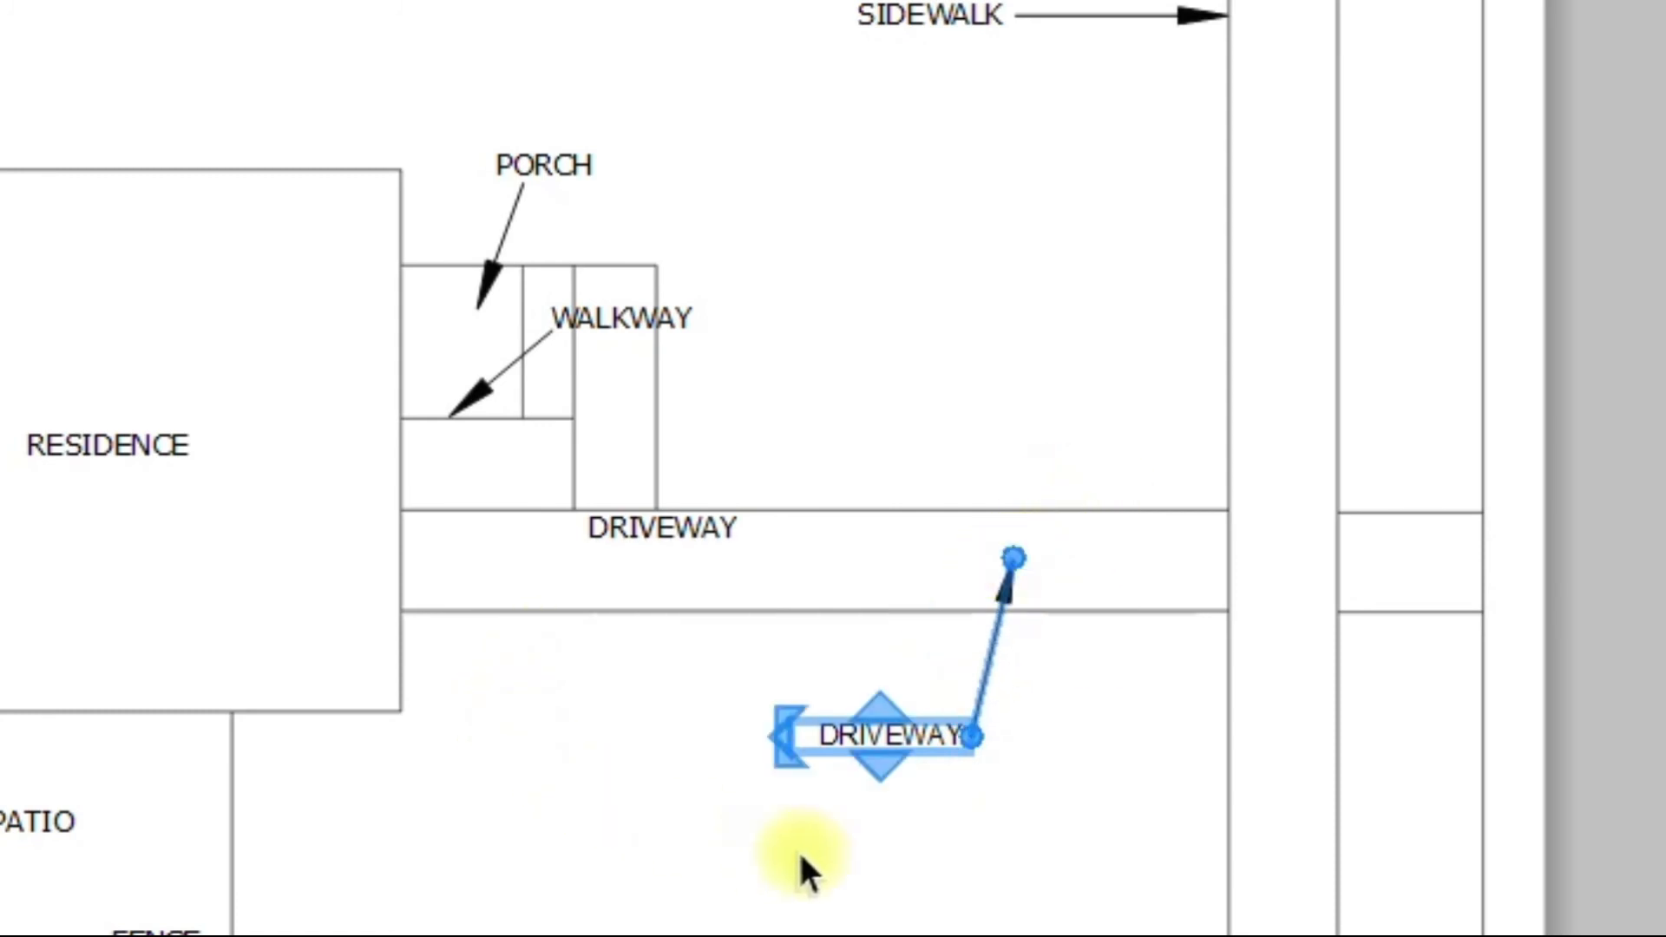
{"action": "left_click", "coordinate": [829, 872]}
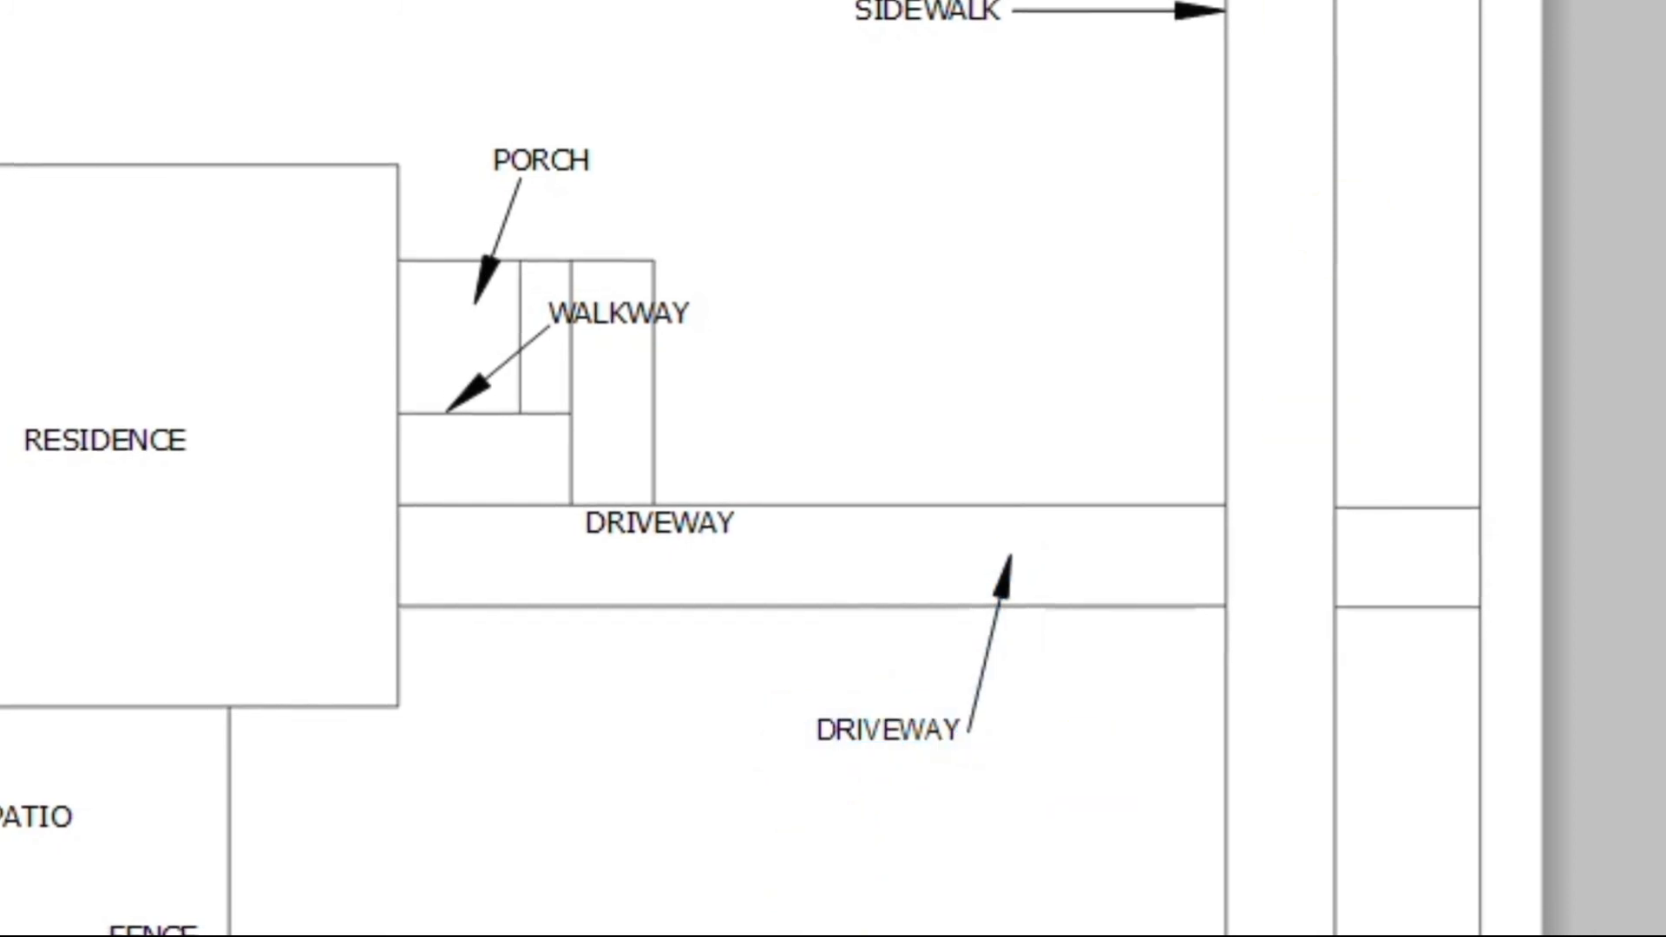
Move the plain DRIVEWAY text between the two driveway edges.
{"action": "left_click", "coordinate": [669, 521]}
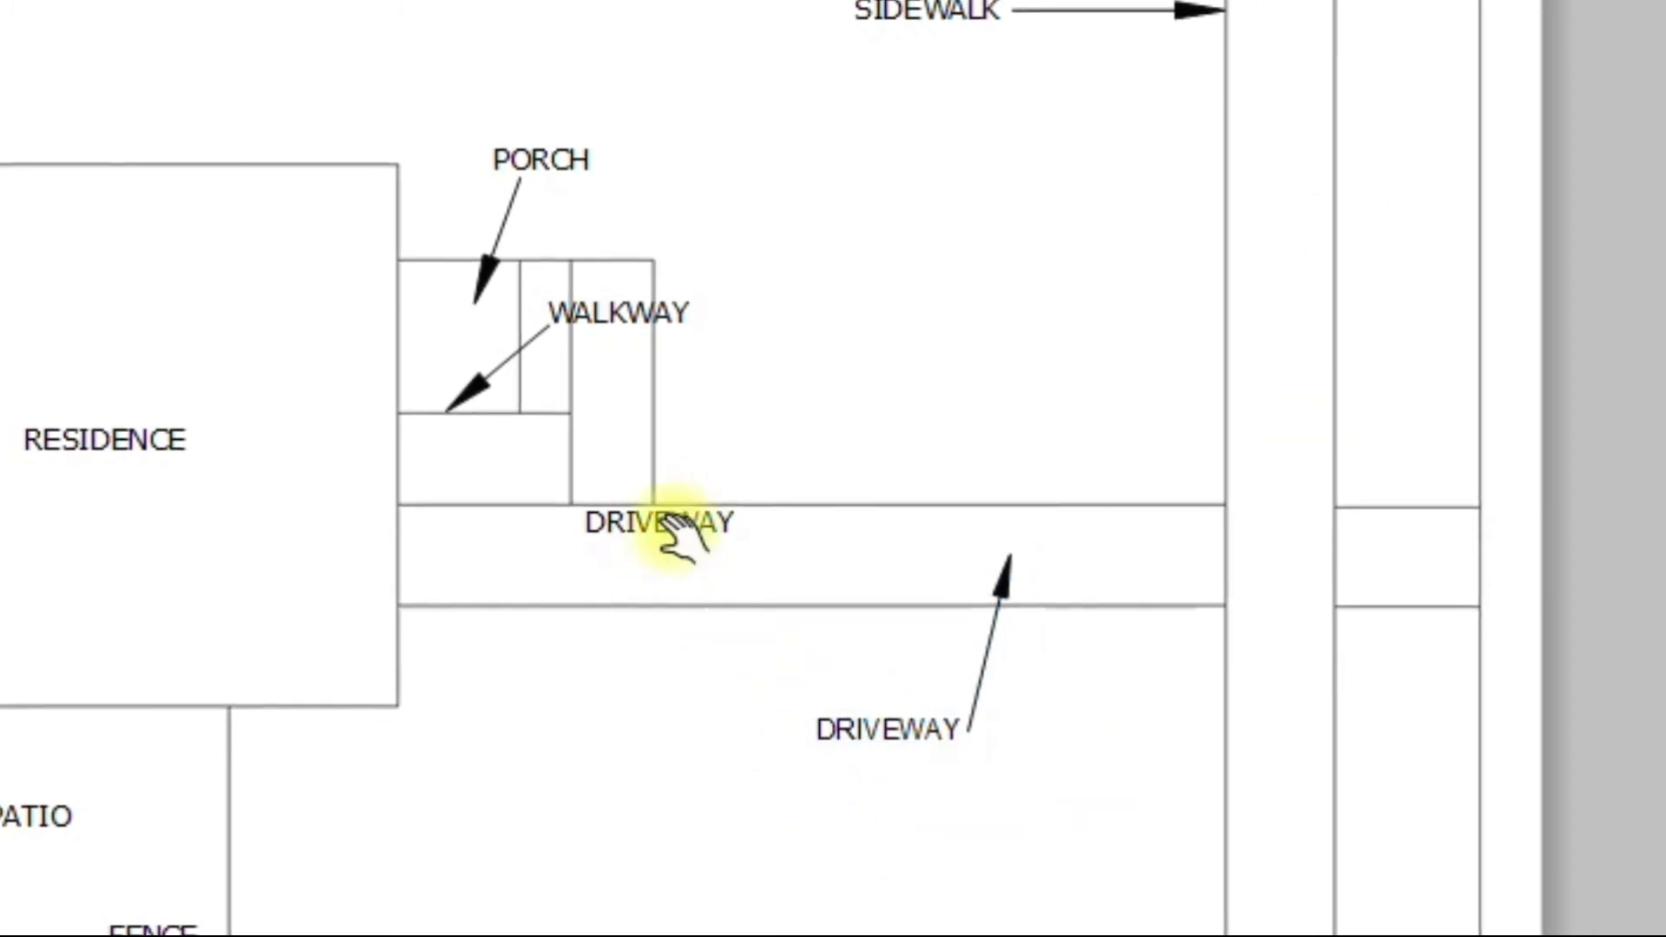
{"action": "left_click", "coordinate": [595, 523]}
{"action": "left_click", "coordinate": [643, 489]}
Move the WALKWAY text off the walkway to the open space on its right.
{"action": "left_click", "coordinate": [595, 298]}
{"action": "left_click", "coordinate": [576, 309]}
{"action": "left_click", "coordinate": [781, 272]}
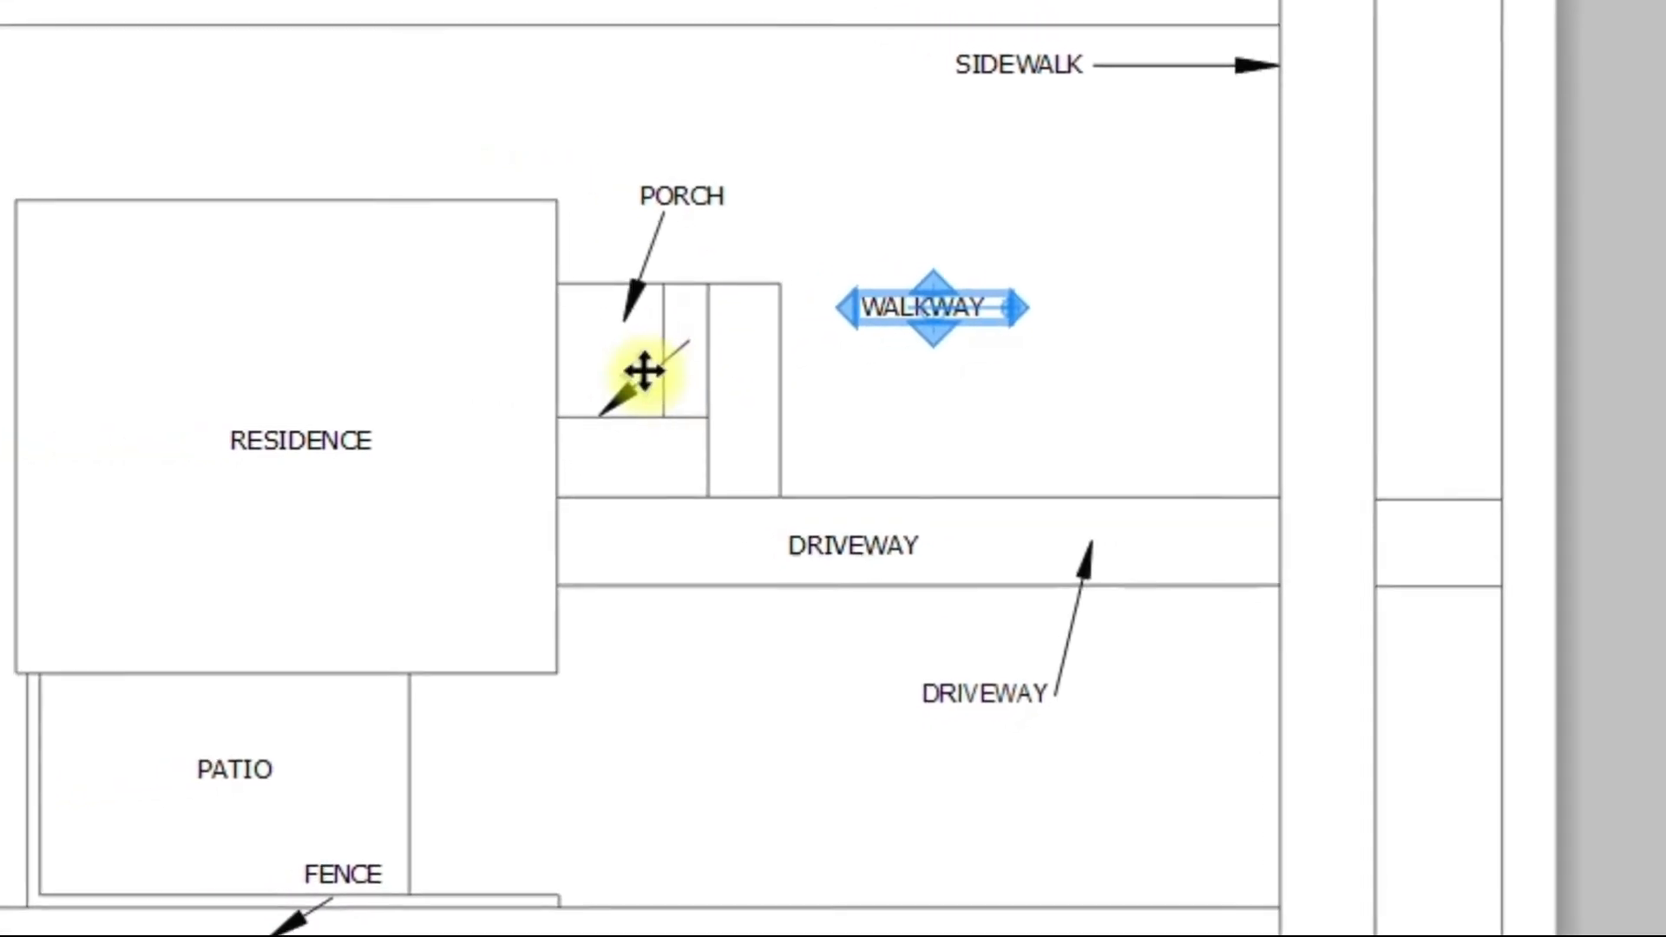